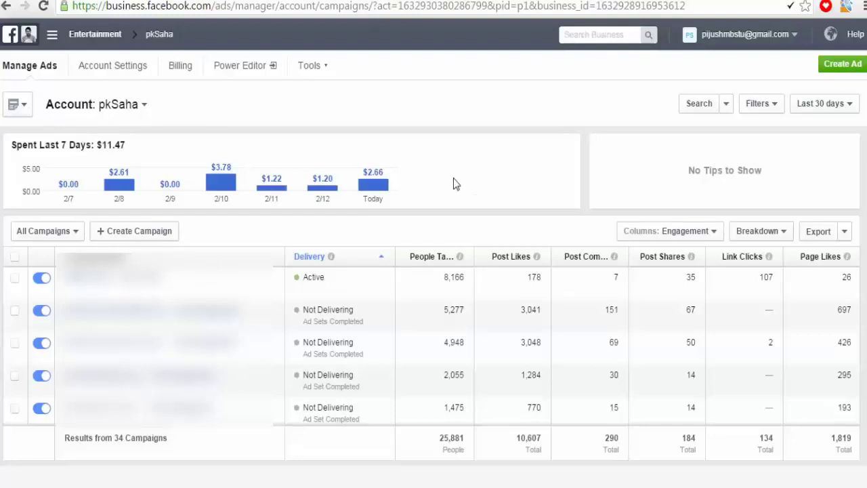
- Create a new ad with the Boost your posts objective and choose the Daughter of Eve page
{"action": "left_click", "coordinate": [840, 64]}
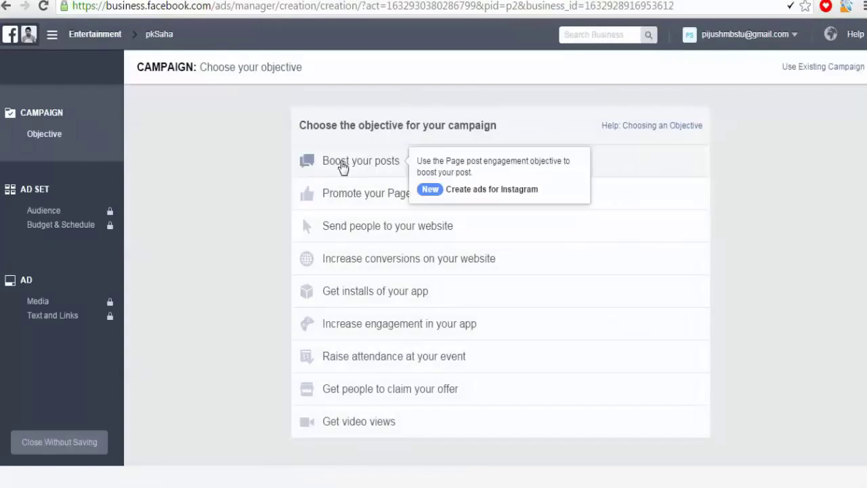
{"action": "left_click", "coordinate": [342, 166]}
{"action": "left_click", "coordinate": [617, 289]}
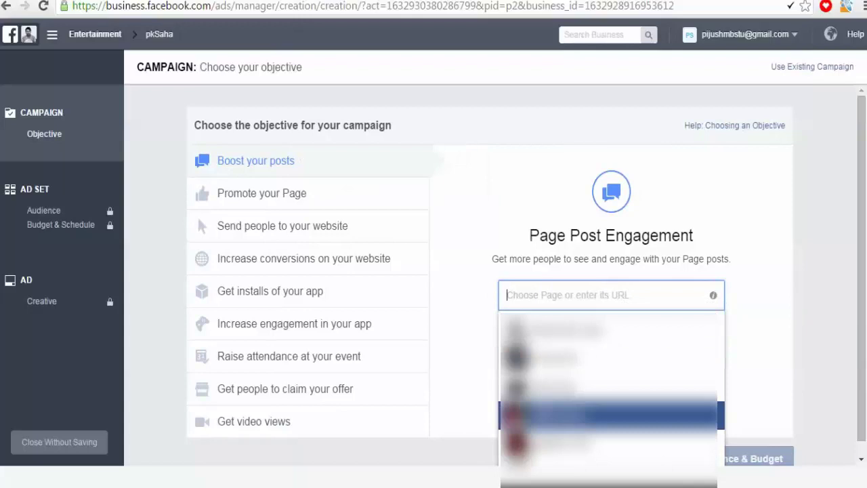
{"action": "left_click", "coordinate": [610, 443]}
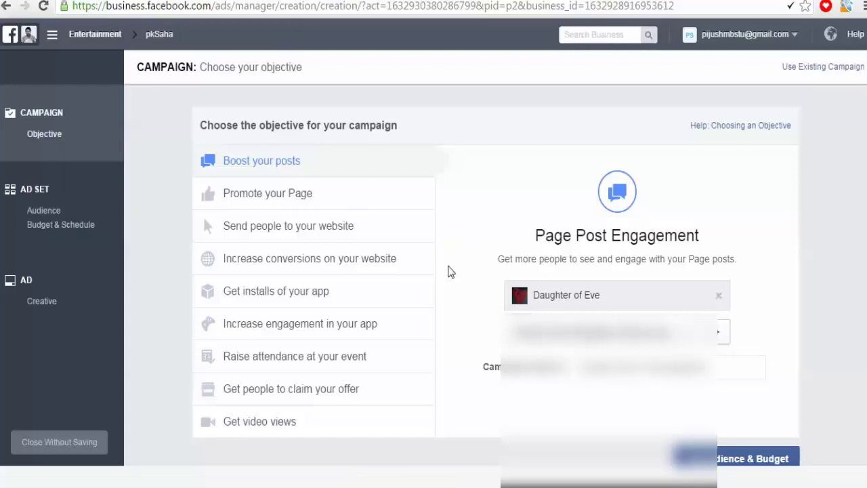
- Choose the page post "HOT Casual Bags For Girls Ladies Women" as the post to boost
{"action": "scroll", "coordinate": [454, 267], "scroll_direction": "down", "scroll_amount": 1}
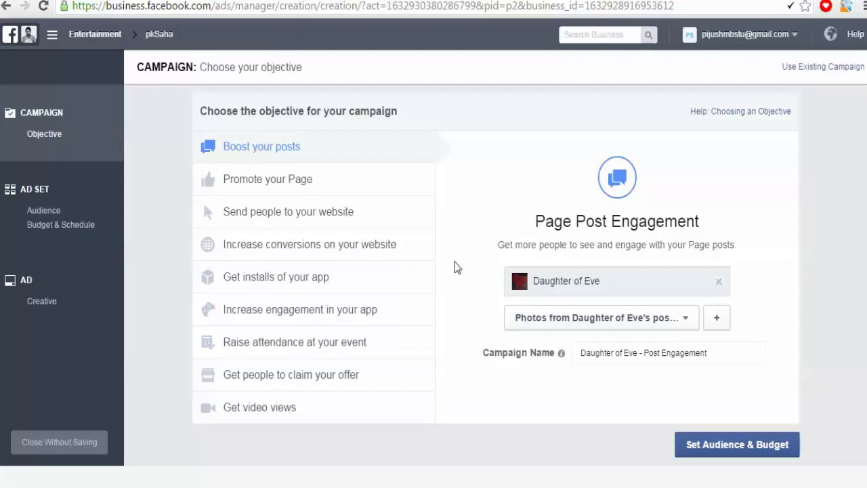
{"action": "left_click", "coordinate": [570, 324]}
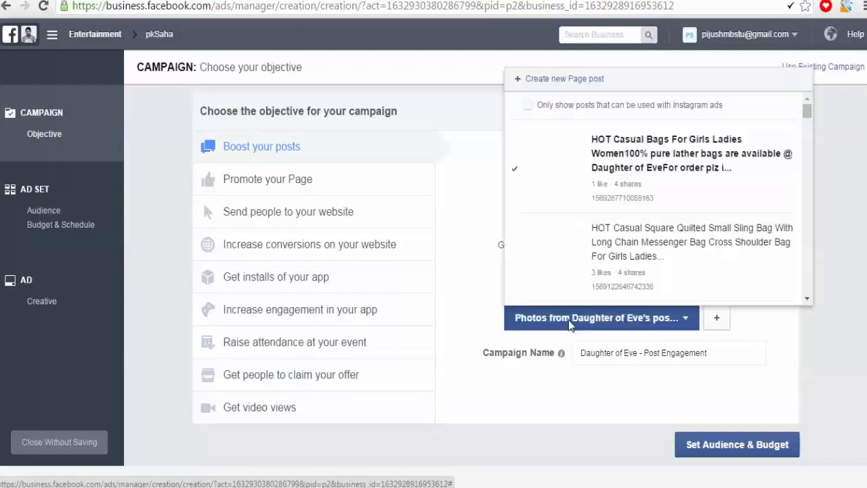
{"action": "left_click", "coordinate": [792, 209]}
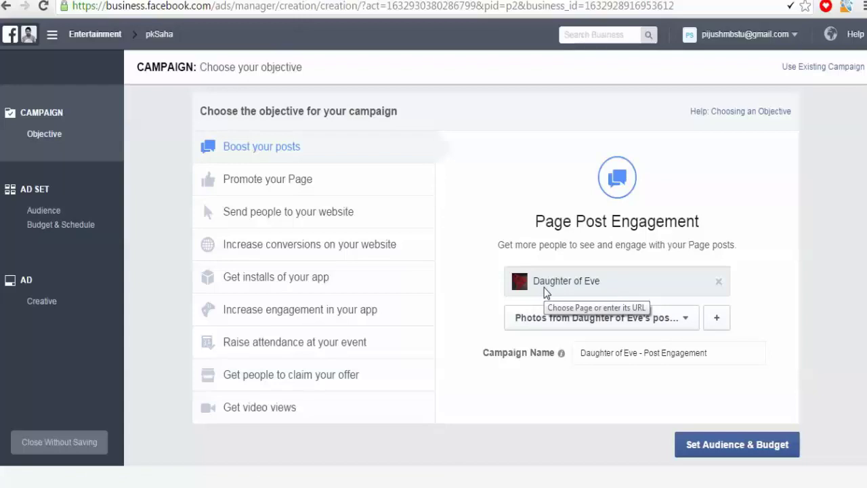
{"action": "left_click", "coordinate": [683, 329]}
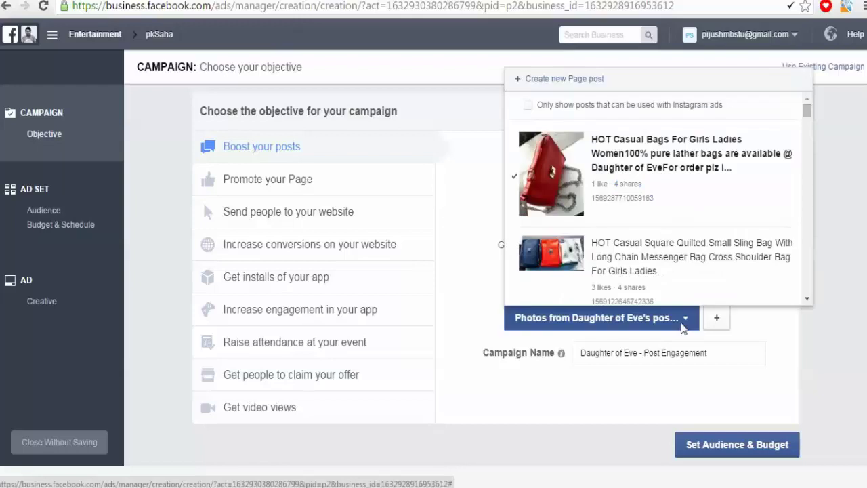
{"action": "left_click", "coordinate": [620, 200]}
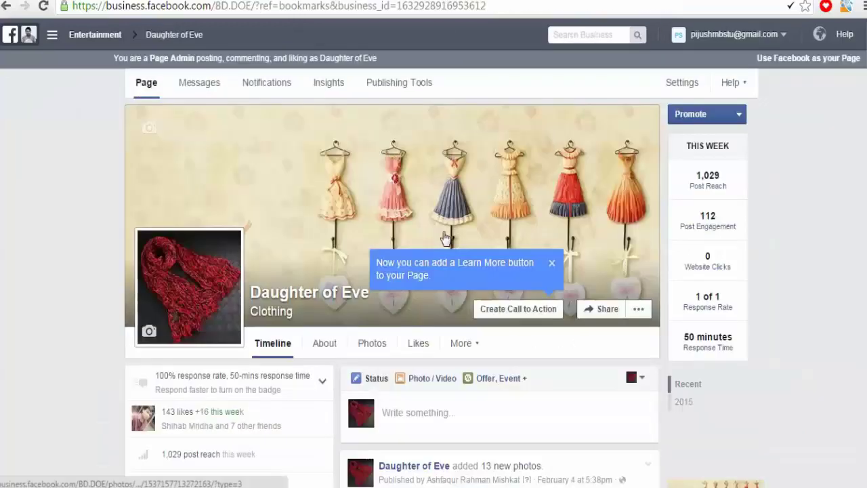
- Review the text and photos of the HOT Casual Bags post on the Daughter of Eve page
{"action": "scroll", "coordinate": [445, 238], "scroll_direction": "down", "scroll_amount": 5}
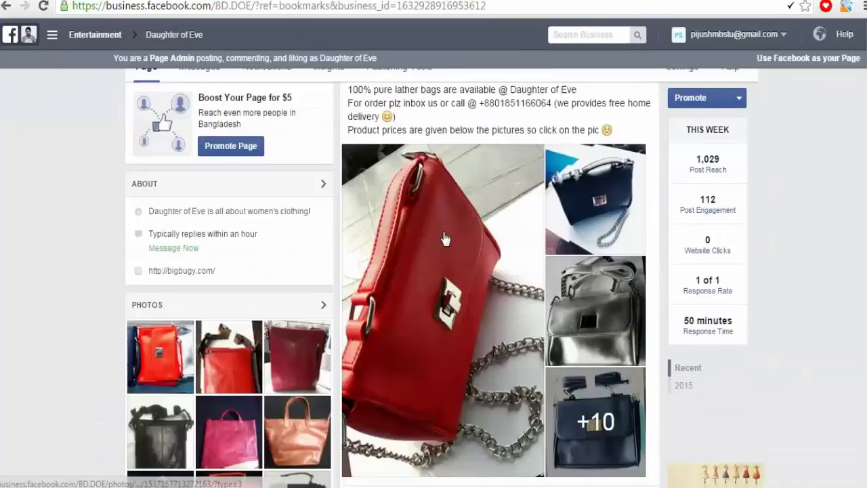
{"action": "scroll", "coordinate": [489, 270], "scroll_direction": "up", "scroll_amount": 1}
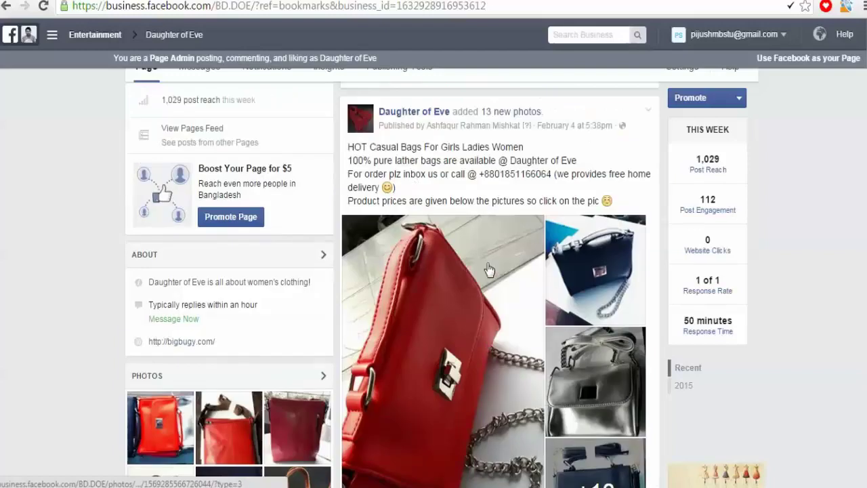
{"action": "left_click_drag", "start_coordinate": [350, 147], "coordinate": [467, 148]}
{"action": "left_click", "coordinate": [466, 150]}
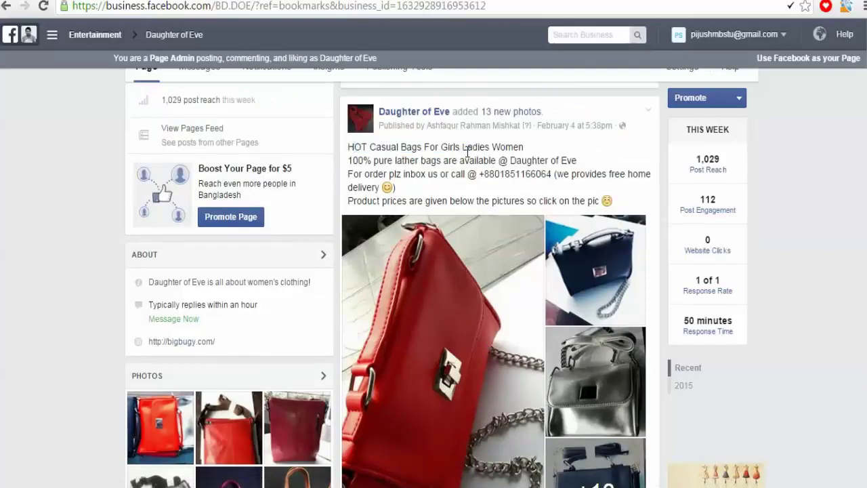
{"action": "scroll", "coordinate": [468, 152], "scroll_direction": "down", "scroll_amount": 1}
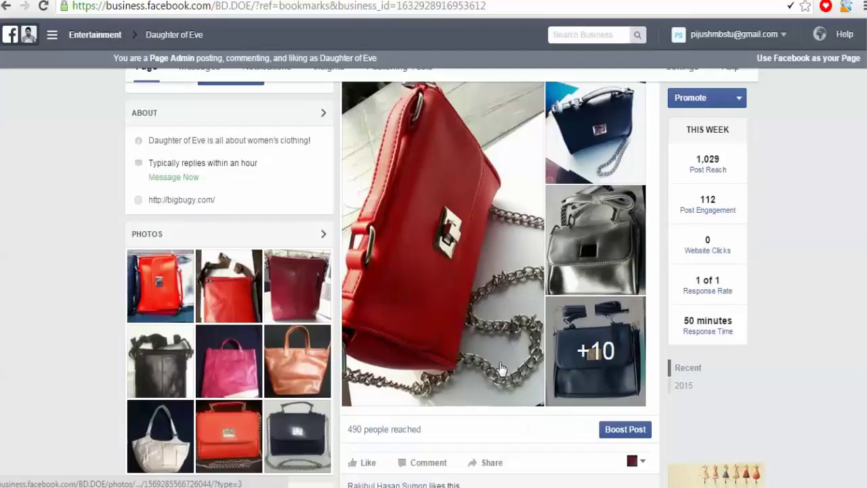
{"action": "scroll", "coordinate": [501, 370], "scroll_direction": "down", "scroll_amount": 1}
{"action": "scroll", "coordinate": [501, 369], "scroll_direction": "up", "scroll_amount": 2}
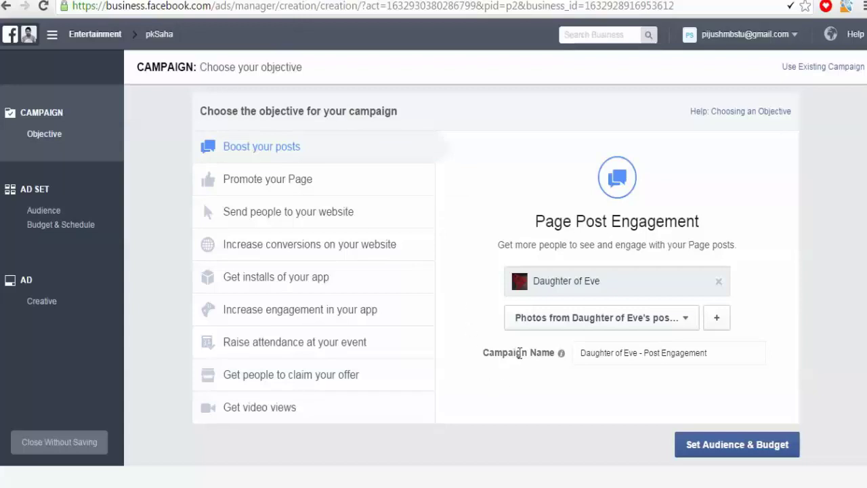
- Keep the campaign name "Daughter of Eve - Post Engagement" and continue to the audience and budget settings
{"action": "left_click_drag", "start_coordinate": [581, 353], "coordinate": [718, 354]}
{"action": "left_click", "coordinate": [639, 352]}
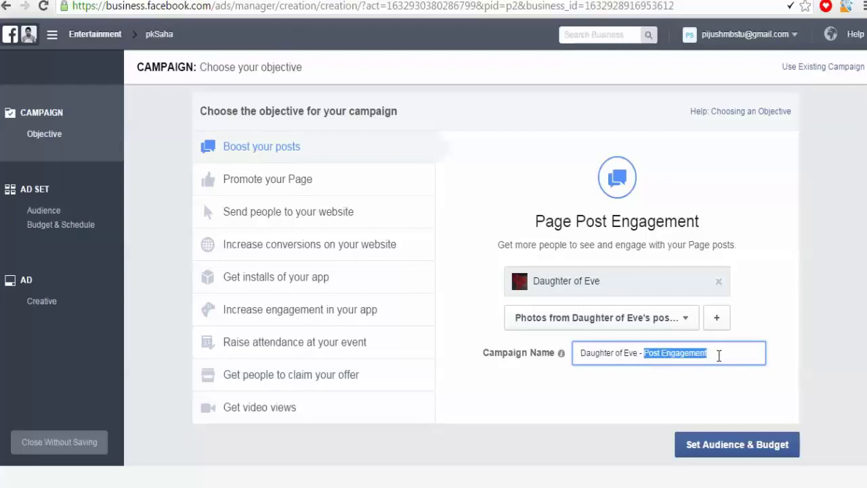
{"action": "left_click", "coordinate": [774, 311]}
{"action": "left_click", "coordinate": [725, 452]}
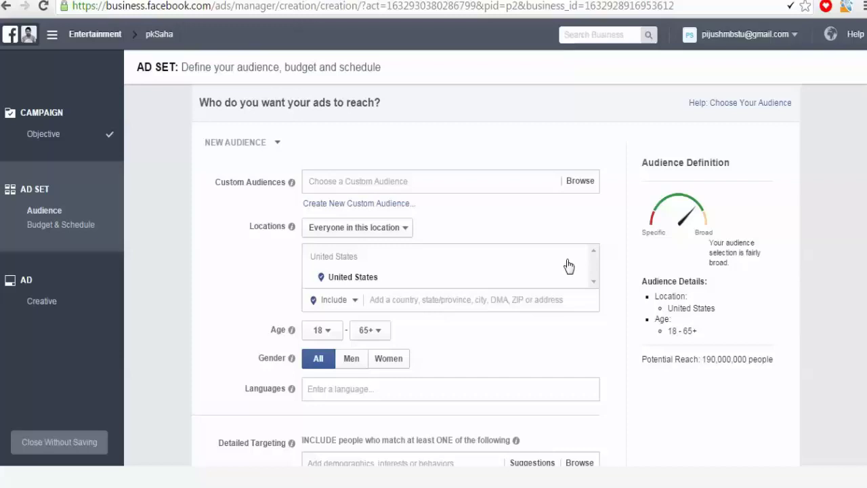
- Replace the United States target location with Dhaka, Dhaka Division, Bangladesh
{"action": "mouse_move", "coordinate": [576, 263]}
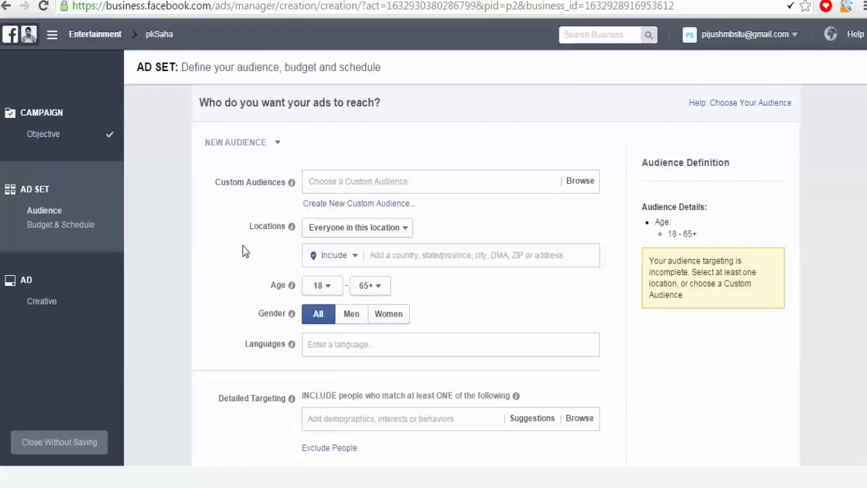
{"action": "left_click", "coordinate": [380, 255]}
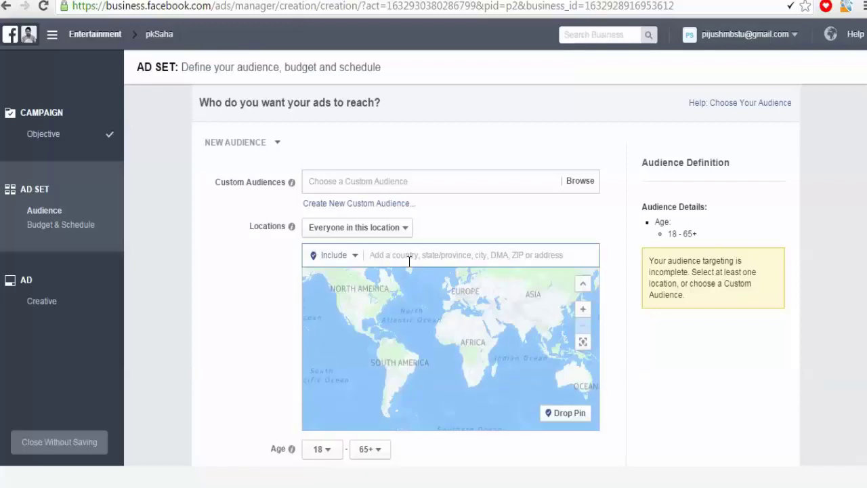
{"action": "type", "text": "dhaka"}
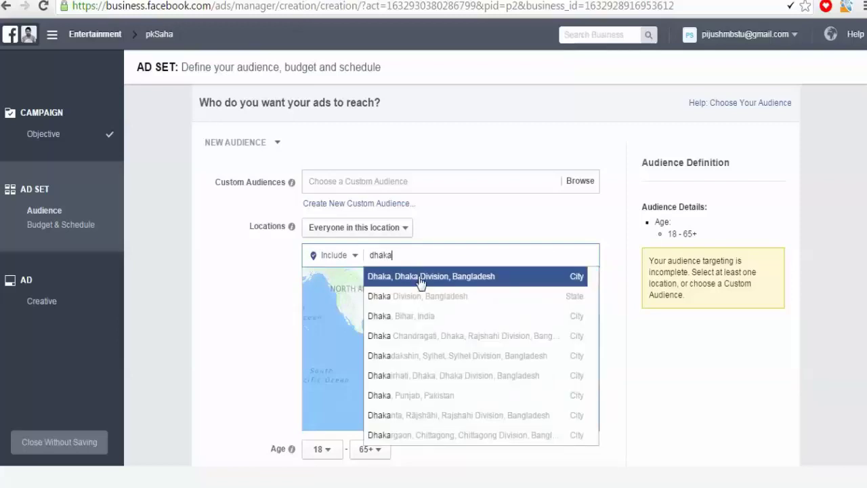
{"action": "left_click", "coordinate": [421, 277]}
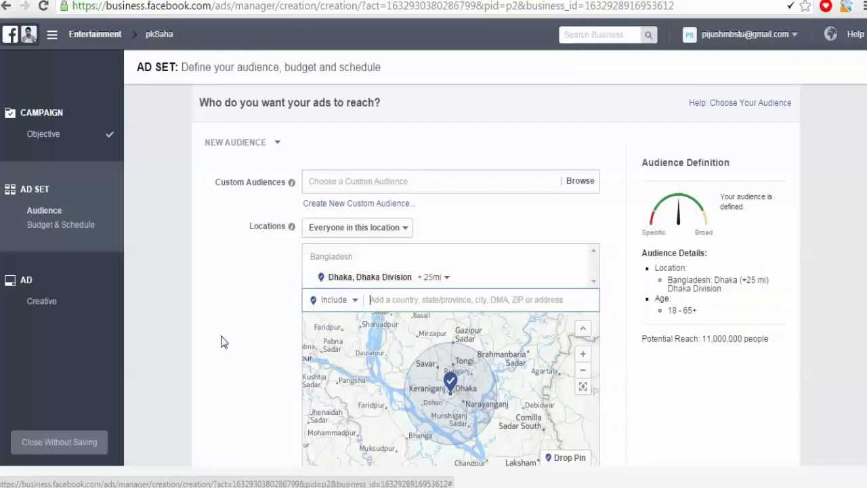
- Set the radius around the Dhaka, Dhaka Division location to 10 mi
{"action": "scroll", "coordinate": [224, 342], "scroll_direction": "down", "scroll_amount": 2}
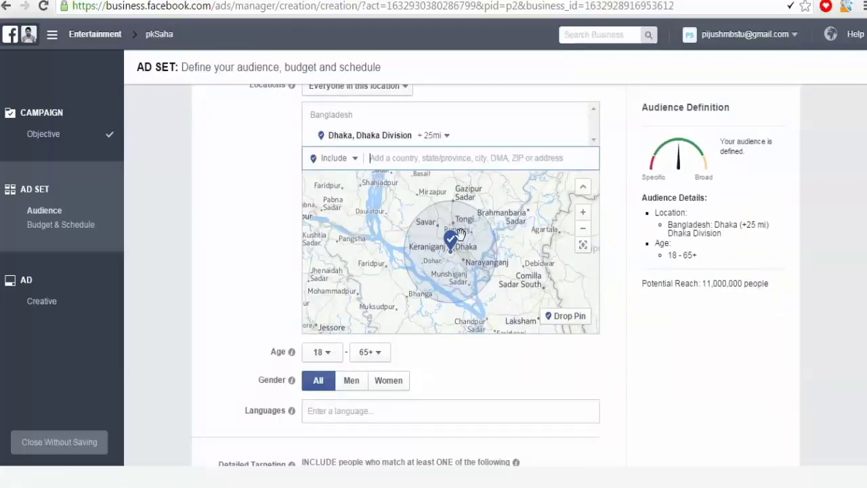
{"action": "left_click", "coordinate": [447, 139]}
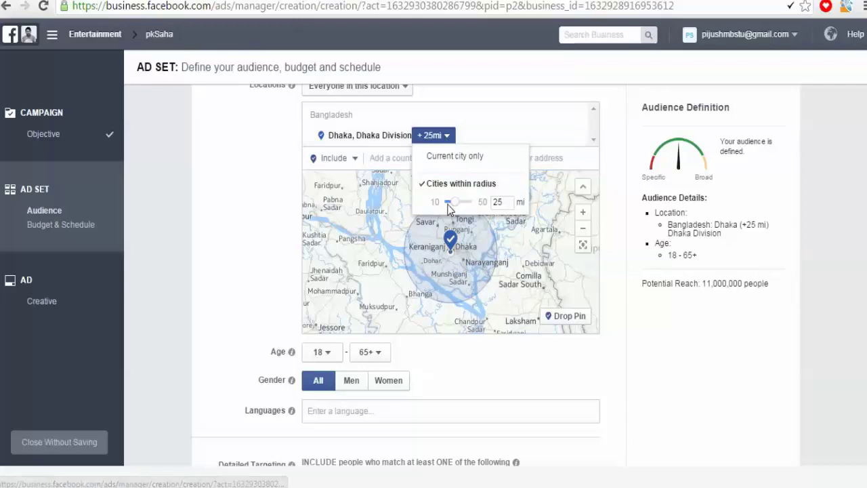
{"action": "left_click_drag", "start_coordinate": [455, 203], "coordinate": [441, 206]}
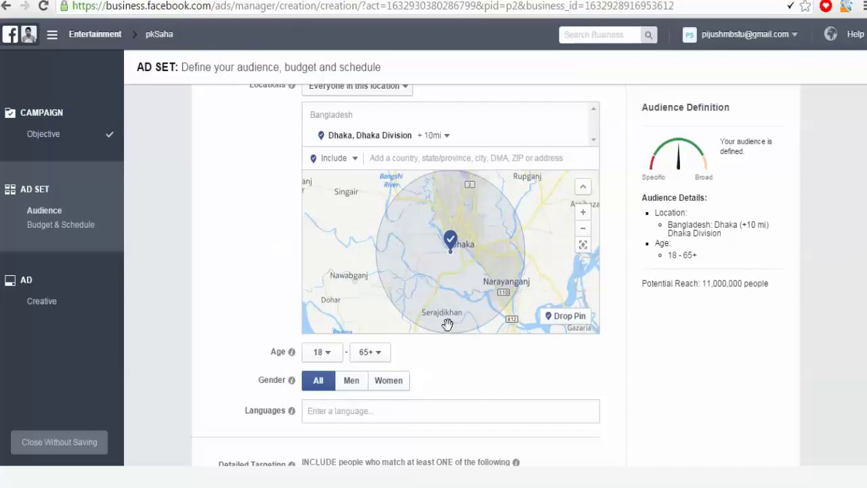
- Drop a location pin on the Dhanmandi area of the map and remove the Dhaka, Dhaka Division location
{"action": "scroll", "coordinate": [427, 298], "scroll_direction": "up", "scroll_amount": 1}
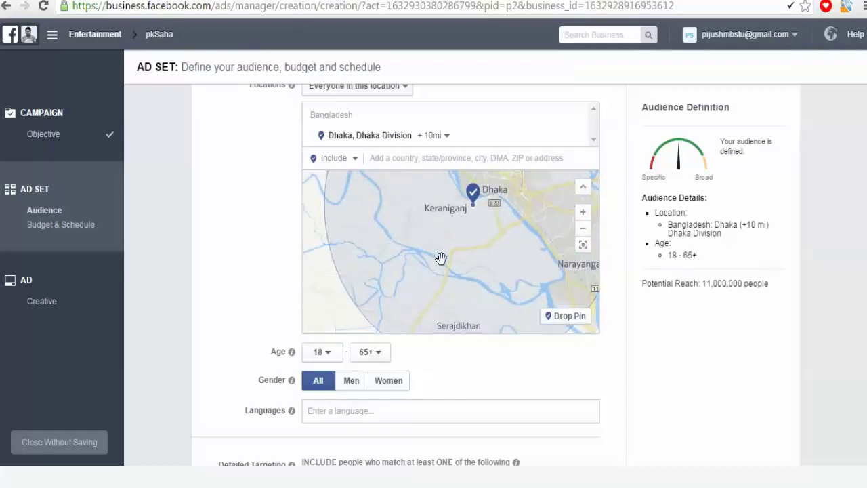
{"action": "scroll", "coordinate": [440, 258], "scroll_direction": "down", "scroll_amount": 1}
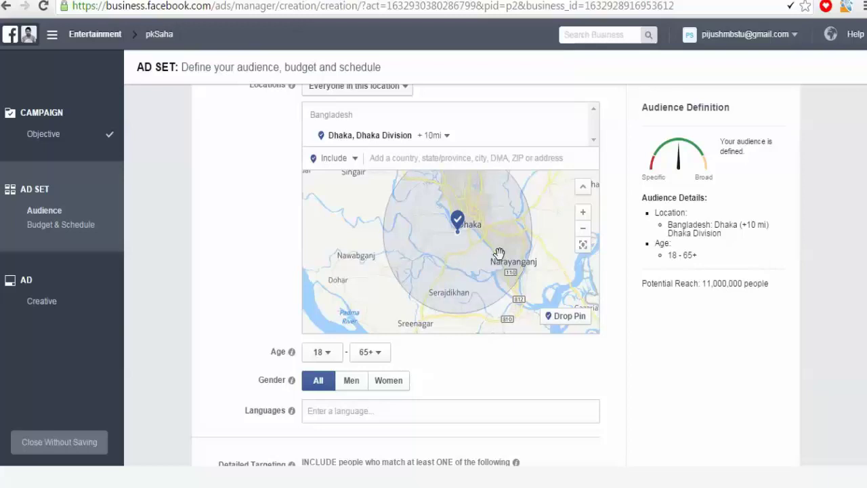
{"action": "left_click_drag", "start_coordinate": [499, 252], "coordinate": [466, 277]}
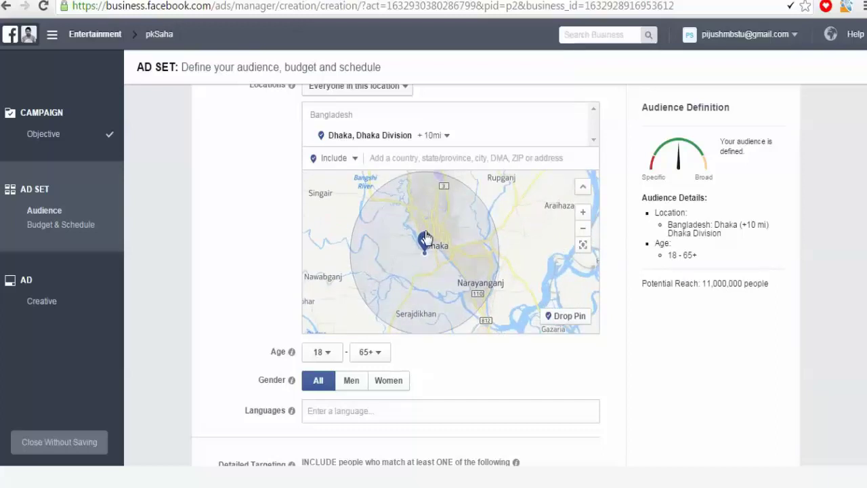
{"action": "scroll", "coordinate": [425, 234], "scroll_direction": "up", "scroll_amount": 3}
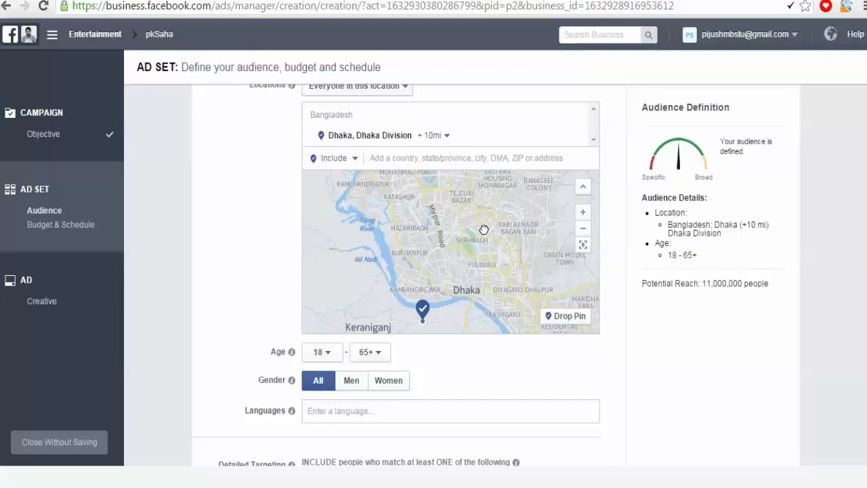
{"action": "left_click_drag", "start_coordinate": [482, 227], "coordinate": [500, 291]}
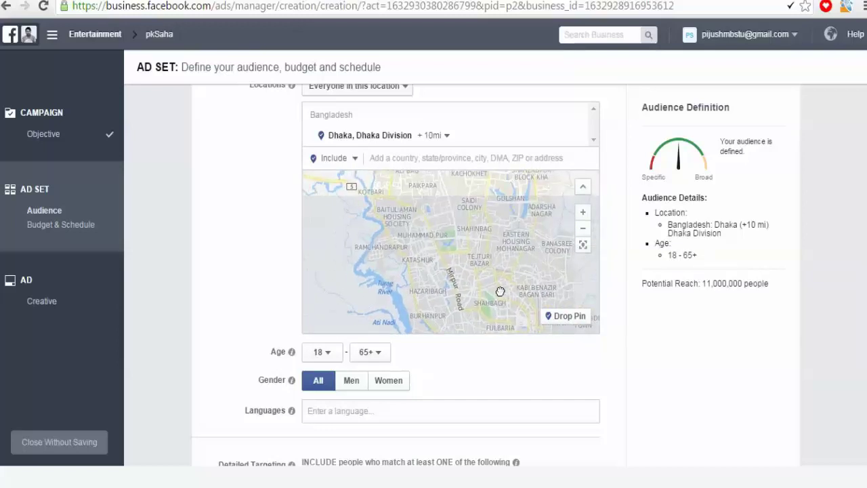
{"action": "left_click_drag", "start_coordinate": [443, 224], "coordinate": [457, 271]}
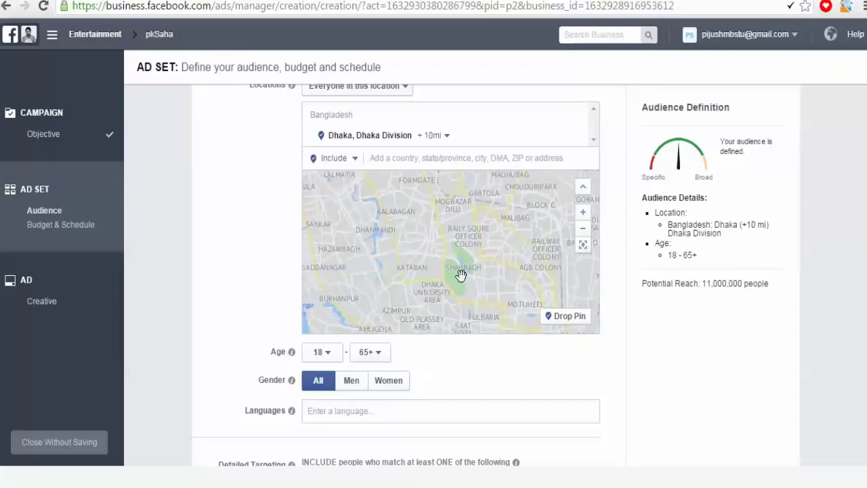
{"action": "left_click_drag", "start_coordinate": [388, 243], "coordinate": [444, 264]}
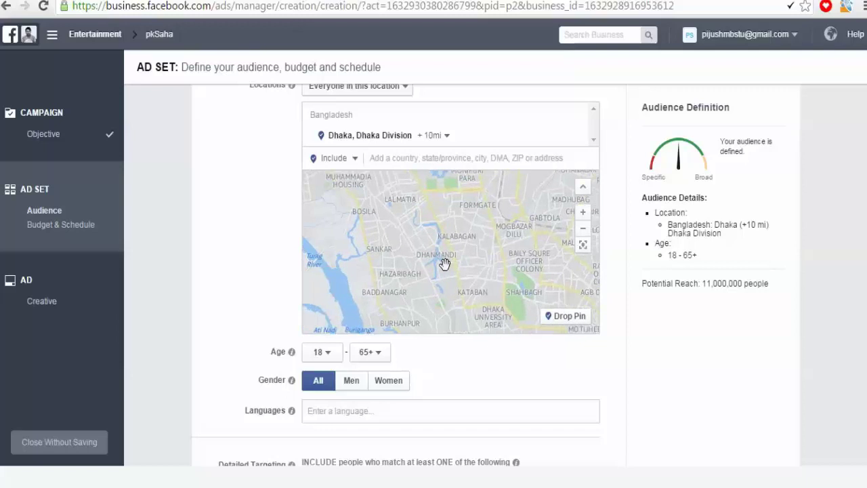
{"action": "left_click", "coordinate": [557, 319]}
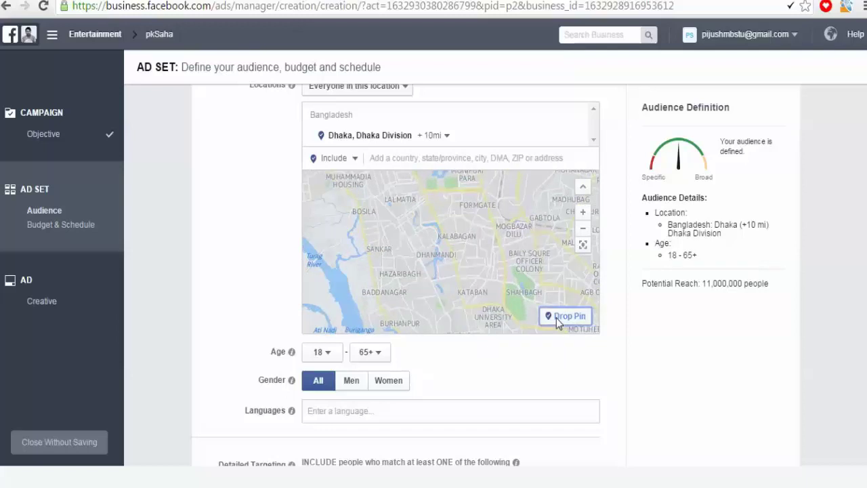
{"action": "left_click", "coordinate": [431, 252]}
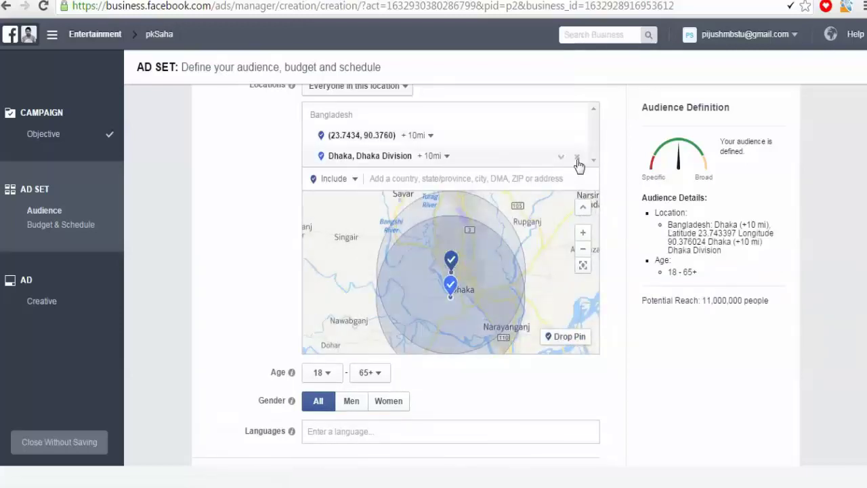
{"action": "left_click", "coordinate": [578, 159]}
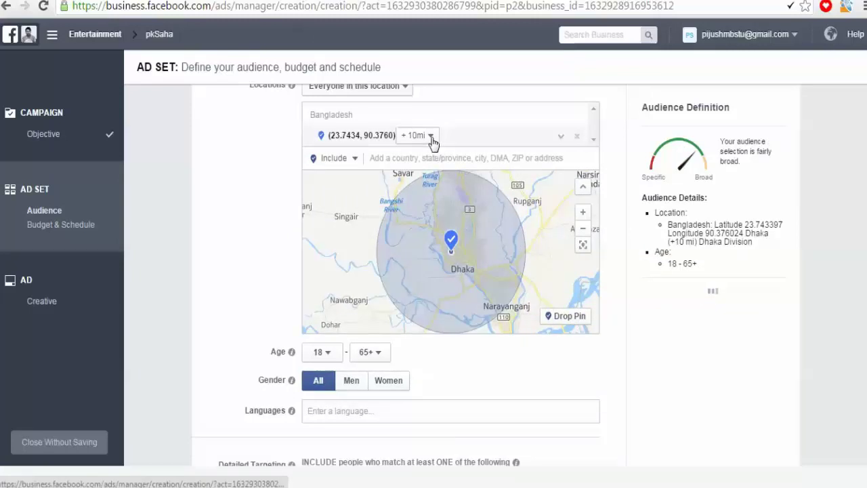
- Set the radius around the dropped pin location to 1 mi
{"action": "left_click", "coordinate": [431, 136]}
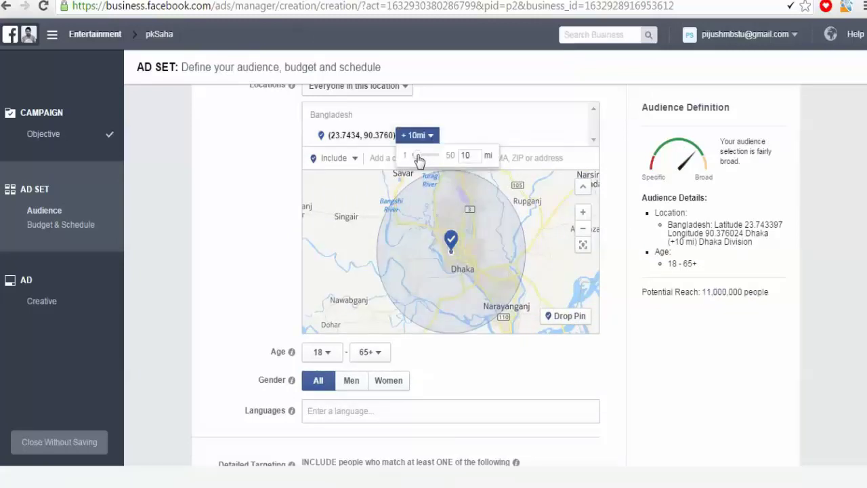
{"action": "left_click_drag", "start_coordinate": [420, 159], "coordinate": [417, 155]}
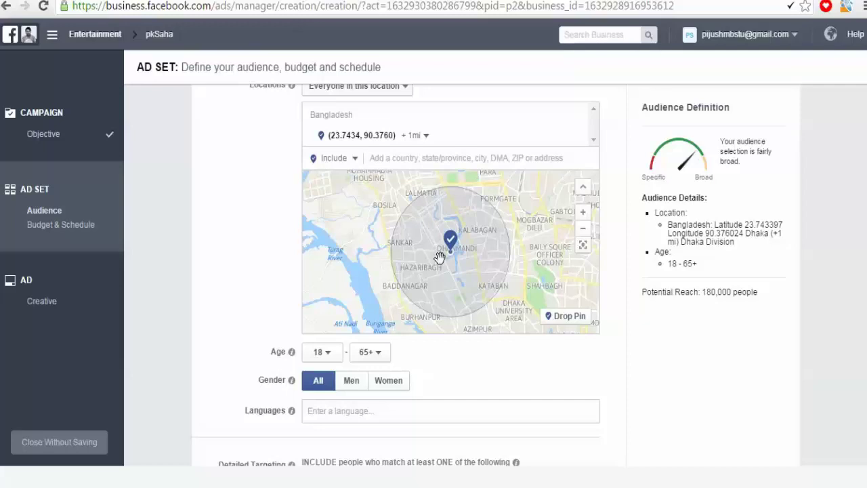
{"action": "left_click", "coordinate": [420, 139]}
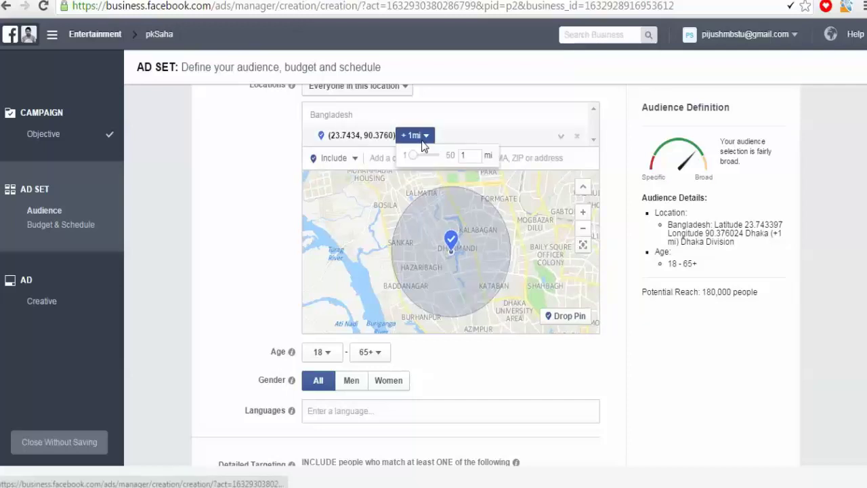
- Set the radius around the dropped pin in the Dhanmandi area to 1.5 mi
{"action": "left_click", "coordinate": [470, 157]}
{"action": "key", "text": "Return"}
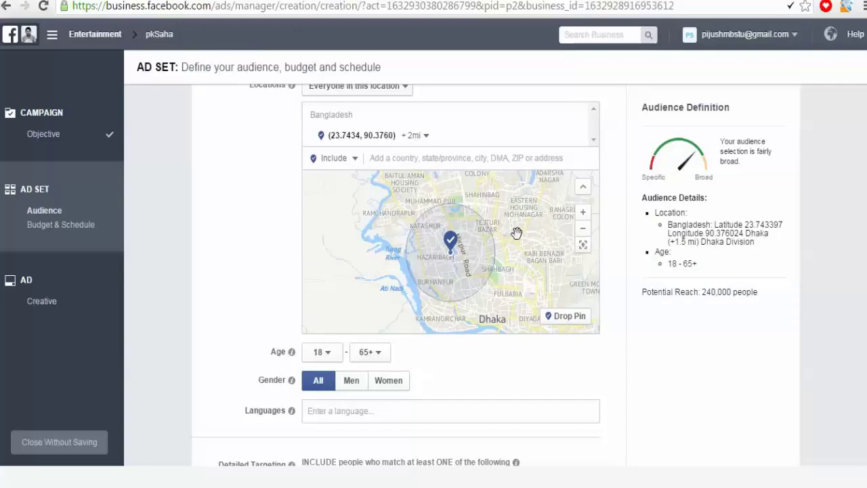
- Drop a second location pin on the Gulshan area of the map and set its radius to 1 mi
{"action": "left_click_drag", "start_coordinate": [517, 232], "coordinate": [497, 286]}
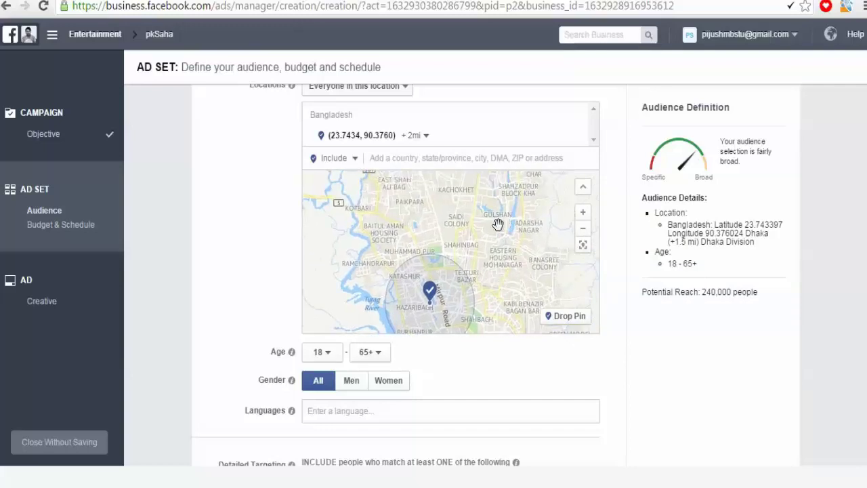
{"action": "left_click_drag", "start_coordinate": [489, 229], "coordinate": [432, 252]}
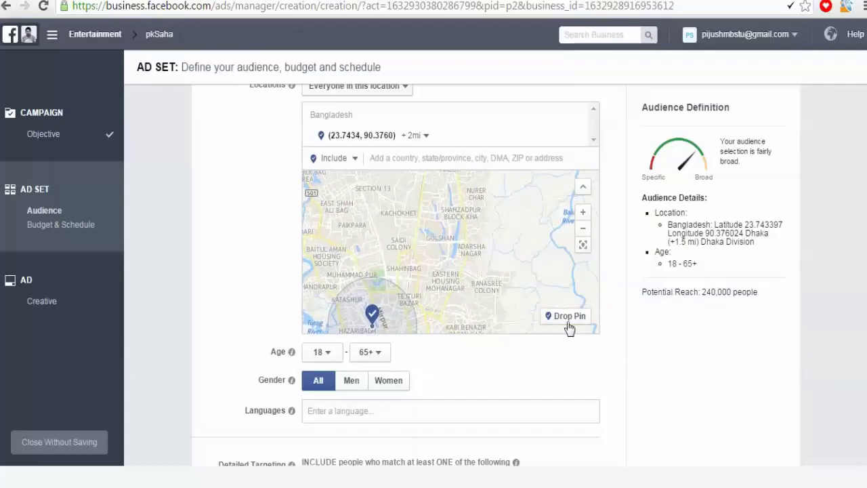
{"action": "left_click", "coordinate": [566, 317]}
{"action": "left_click", "coordinate": [439, 239]}
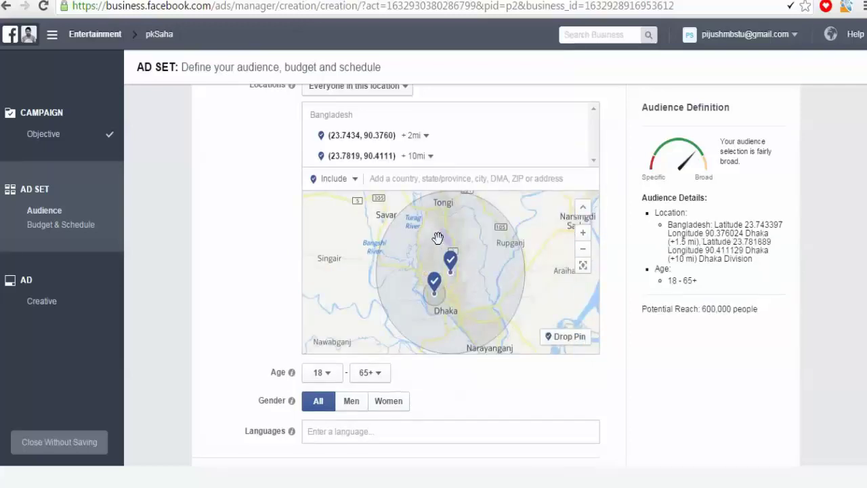
{"action": "left_click", "coordinate": [430, 157]}
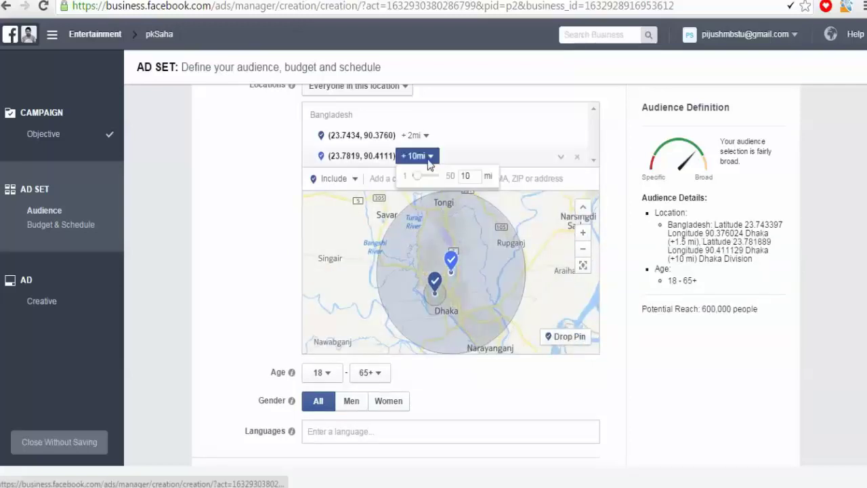
{"action": "left_click_drag", "start_coordinate": [414, 176], "coordinate": [411, 180]}
{"action": "left_click", "coordinate": [611, 360]}
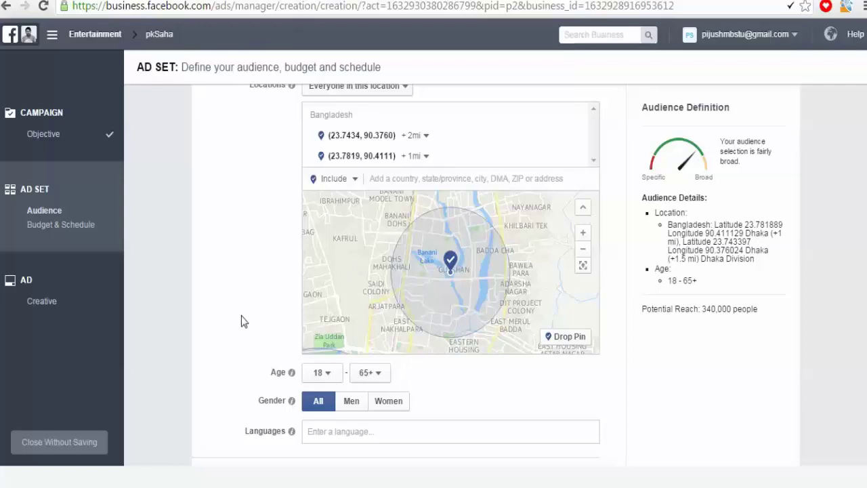
- Examine the audience's potential reach alongside the chosen locations and the age, gender and language settings
{"action": "scroll", "coordinate": [244, 322], "scroll_direction": "down", "scroll_amount": 1}
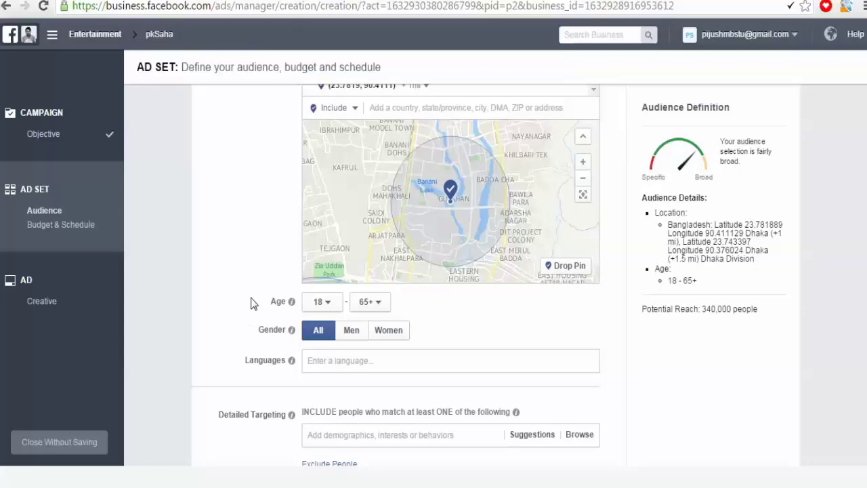
{"action": "scroll", "coordinate": [251, 302], "scroll_direction": "up", "scroll_amount": 1}
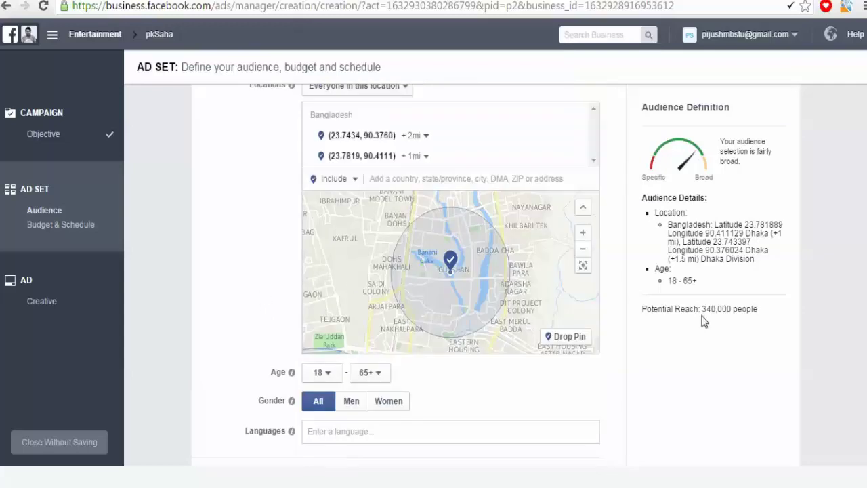
{"action": "left_click_drag", "start_coordinate": [706, 311], "coordinate": [729, 310]}
{"action": "left_click", "coordinate": [726, 311]}
{"action": "scroll", "coordinate": [480, 385], "scroll_direction": "down", "scroll_amount": 2}
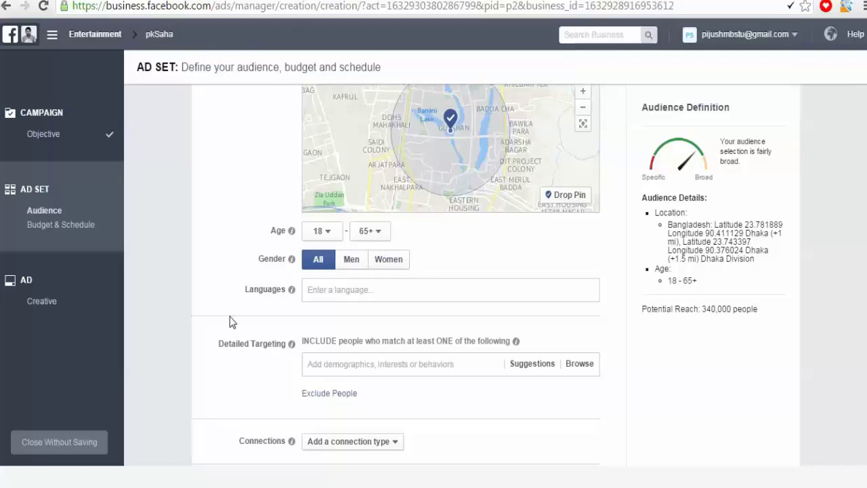
{"action": "scroll", "coordinate": [229, 316], "scroll_direction": "up", "scroll_amount": 1}
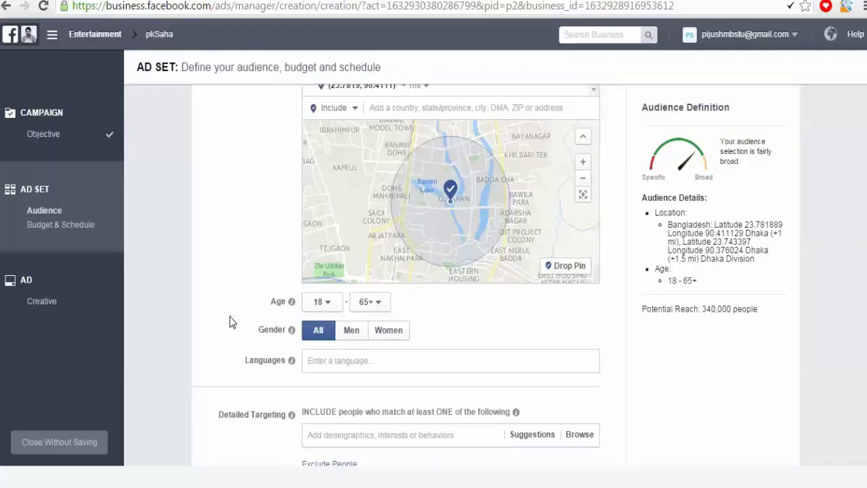
{"action": "scroll", "coordinate": [230, 317], "scroll_direction": "up", "scroll_amount": 1}
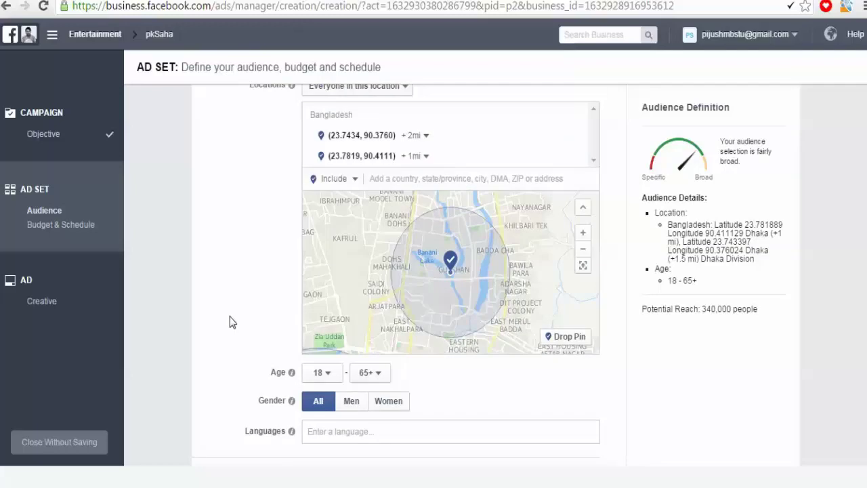
{"action": "scroll", "coordinate": [229, 322], "scroll_direction": "down", "scroll_amount": 1}
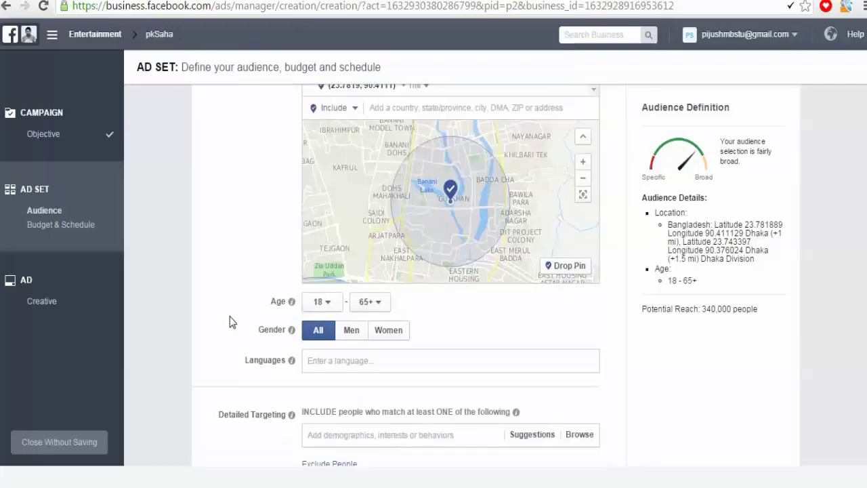
- Try a minimum audience age of 16 and set it back to 18
{"action": "left_click", "coordinate": [323, 302]}
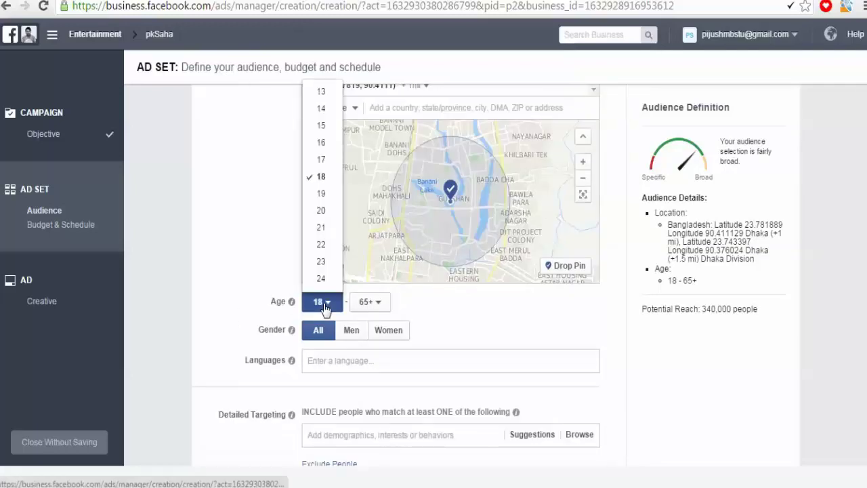
{"action": "left_click", "coordinate": [321, 142]}
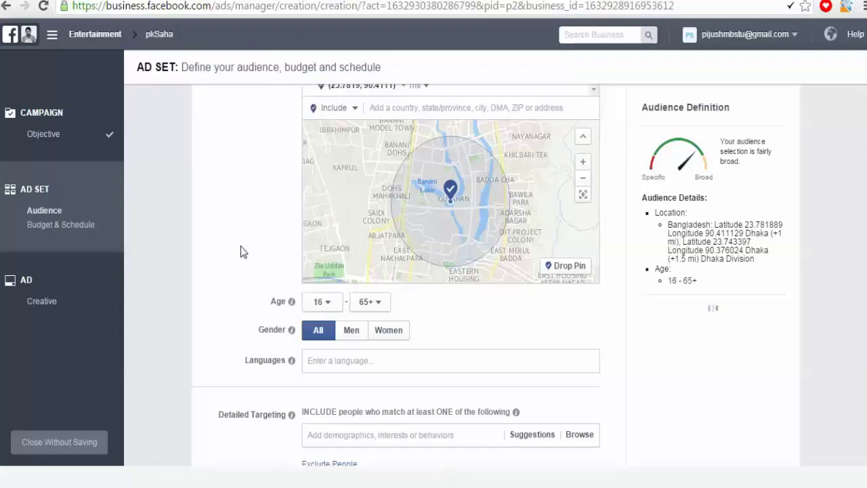
{"action": "left_click", "coordinate": [328, 308]}
{"action": "left_click", "coordinate": [325, 178]}
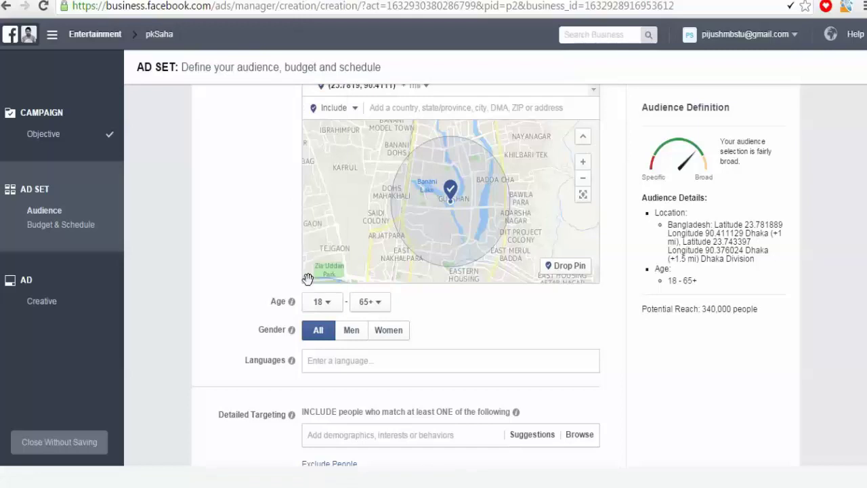
- Set the maximum audience age to 34 and restrict the gender to Women
{"action": "left_click", "coordinate": [381, 303]}
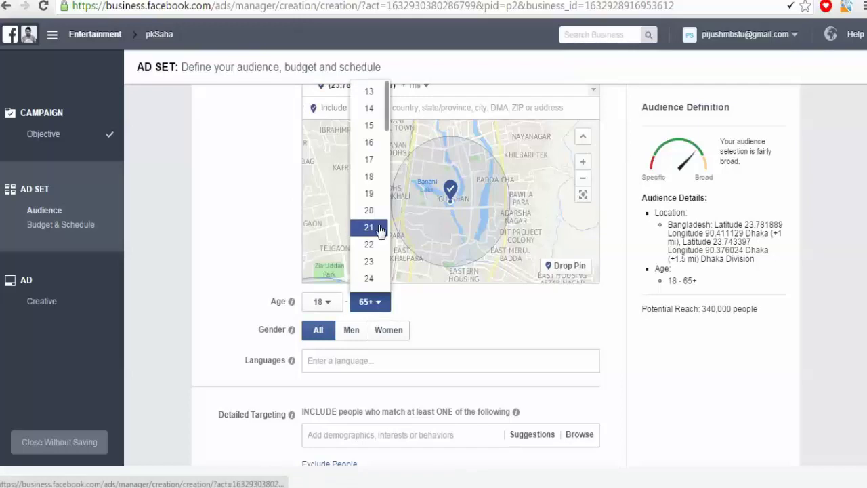
{"action": "scroll", "coordinate": [380, 231], "scroll_direction": "down", "scroll_amount": 3}
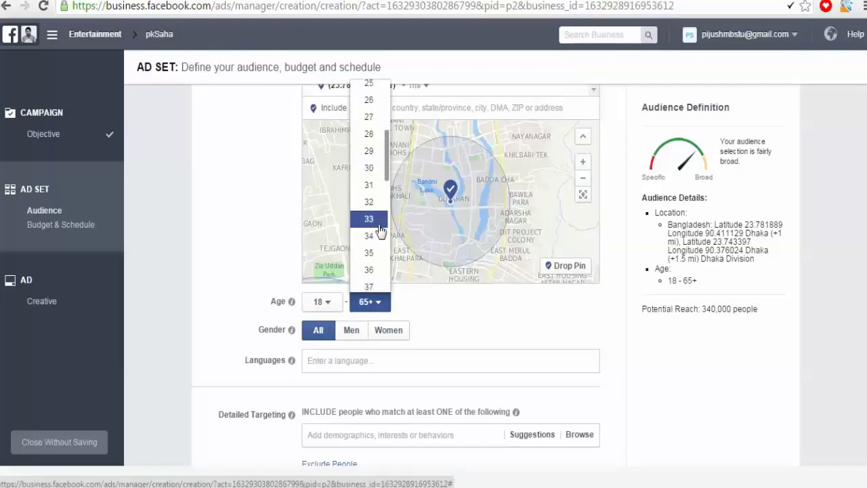
{"action": "left_click", "coordinate": [380, 235]}
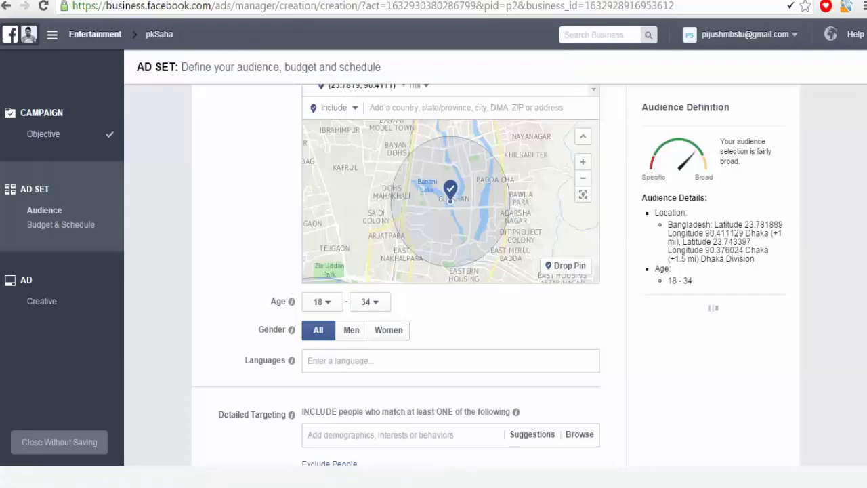
{"action": "left_click", "coordinate": [383, 337]}
- Add English (All) as the target audience's language
{"action": "scroll", "coordinate": [263, 326], "scroll_direction": "down", "scroll_amount": 1}
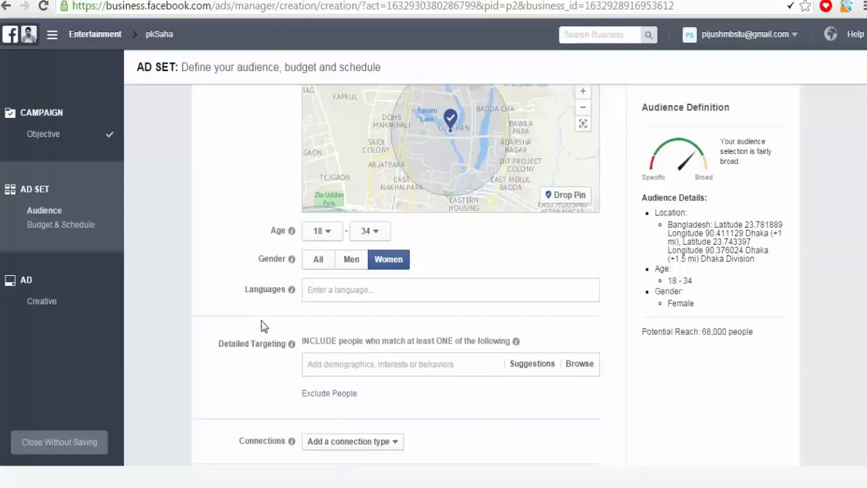
{"action": "left_click", "coordinate": [334, 290]}
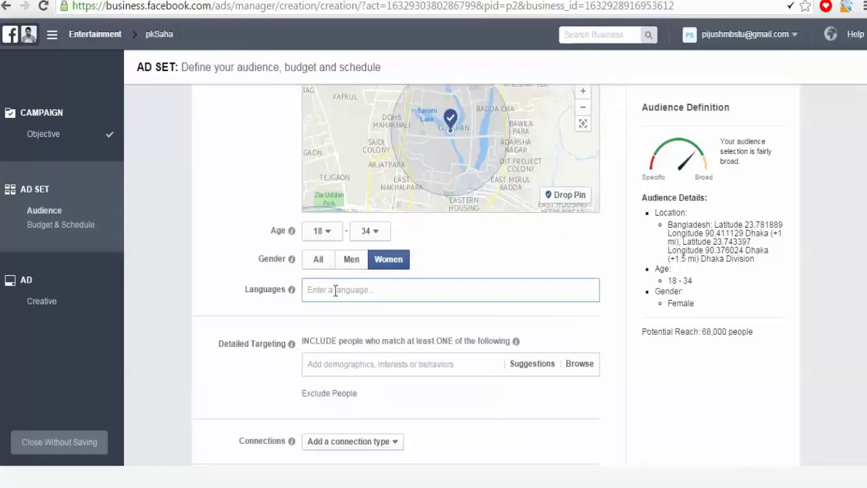
{"action": "type", "text": "en"}
{"action": "left_click", "coordinate": [337, 312]}
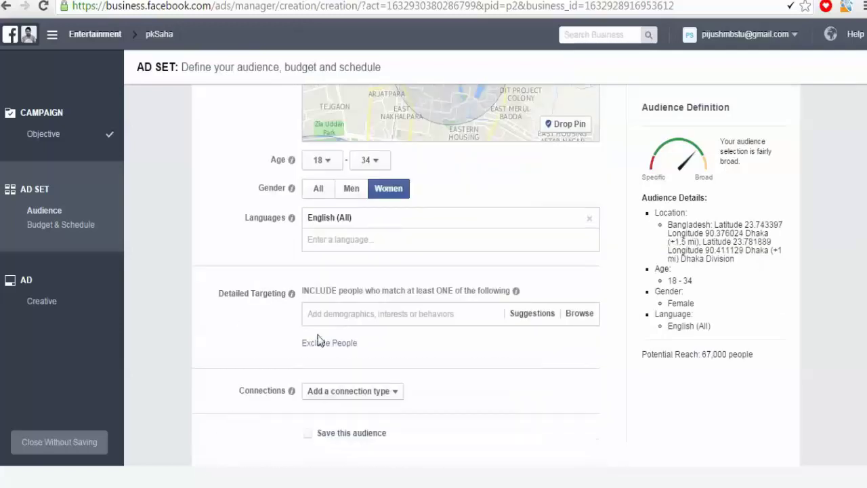
- Switch to the BITM notes in Notepad, read the interest level breakdown list, and return to the ad set in the browser
{"action": "left_click", "coordinate": [344, 315]}
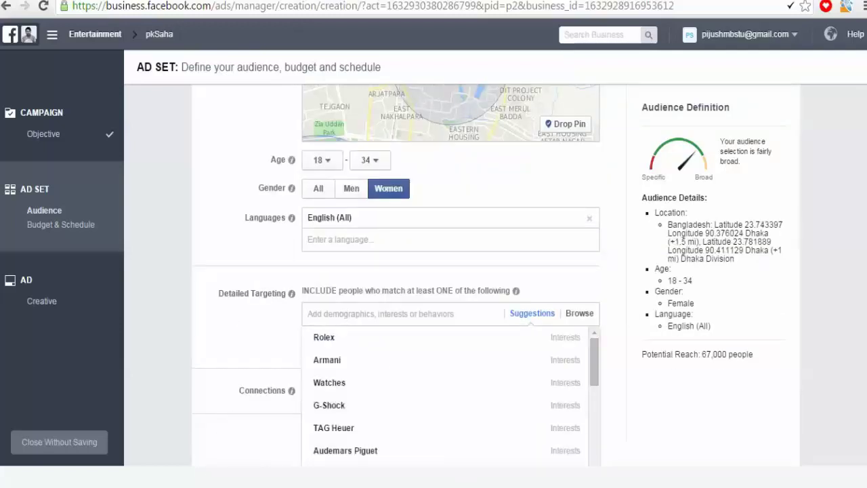
{"action": "key", "text": "alt+Tab"}
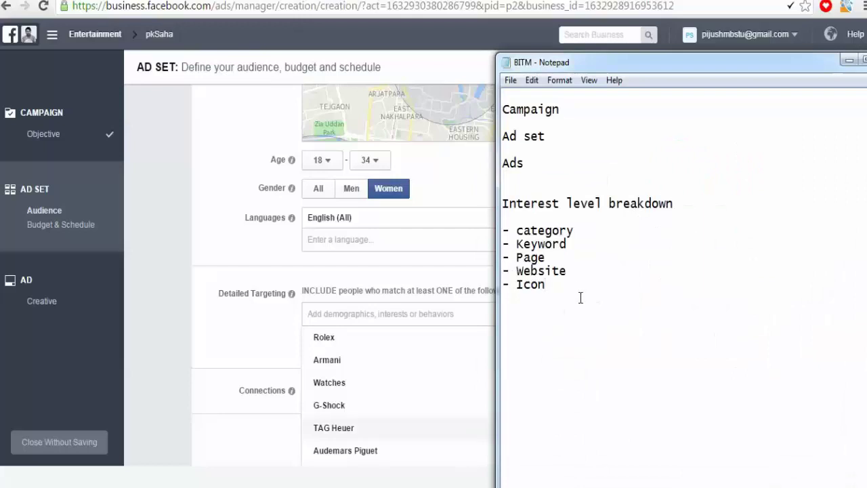
{"action": "left_click_drag", "start_coordinate": [572, 289], "coordinate": [502, 204]}
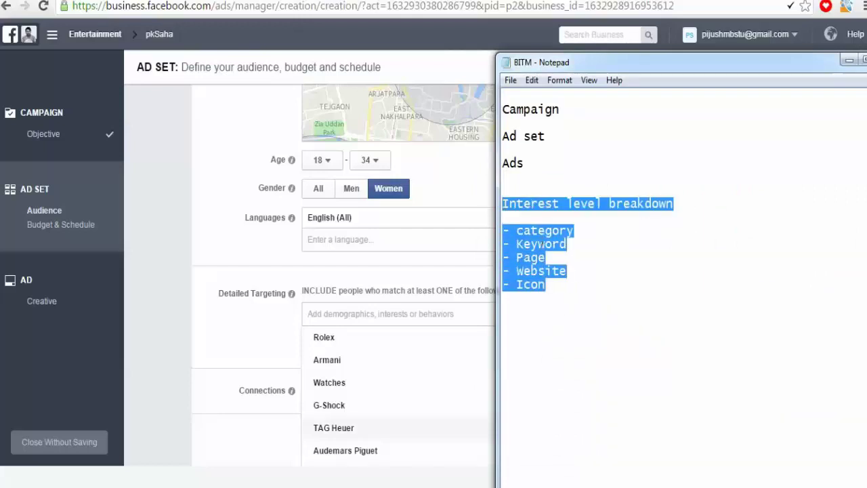
{"action": "left_click", "coordinate": [560, 290]}
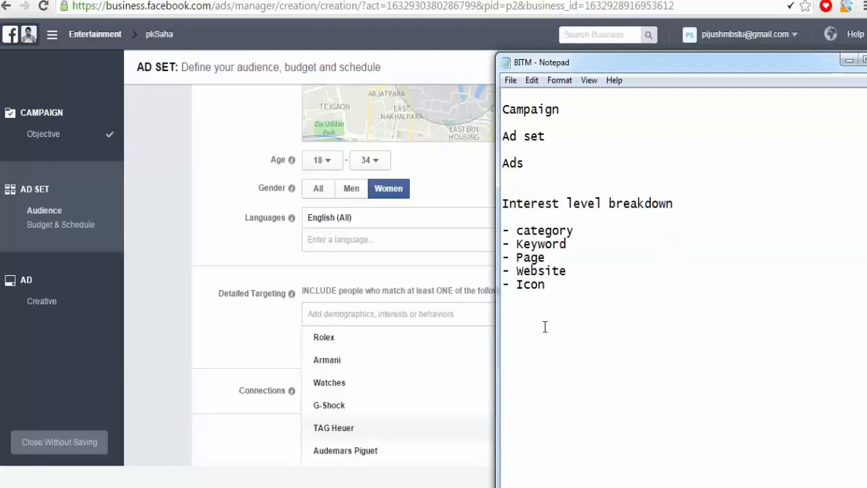
{"action": "left_click", "coordinate": [242, 321]}
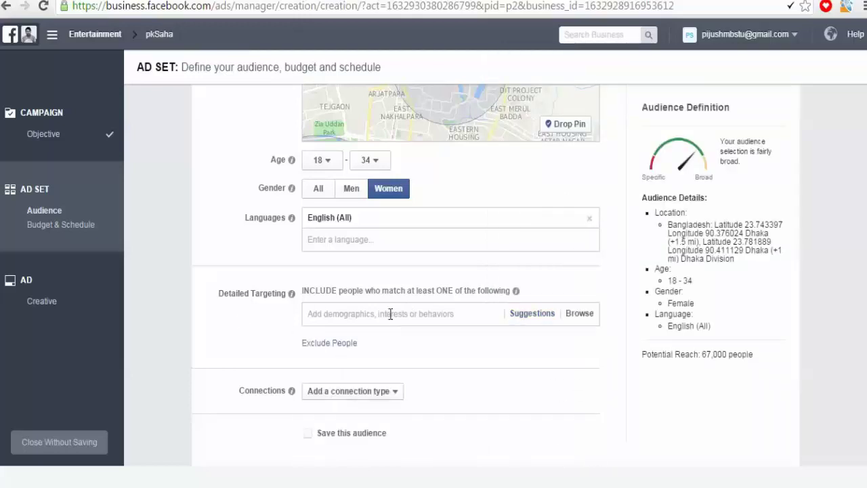
- Add Bikroy.com as an included interest in Detailed Targeting
{"action": "left_click", "coordinate": [390, 314]}
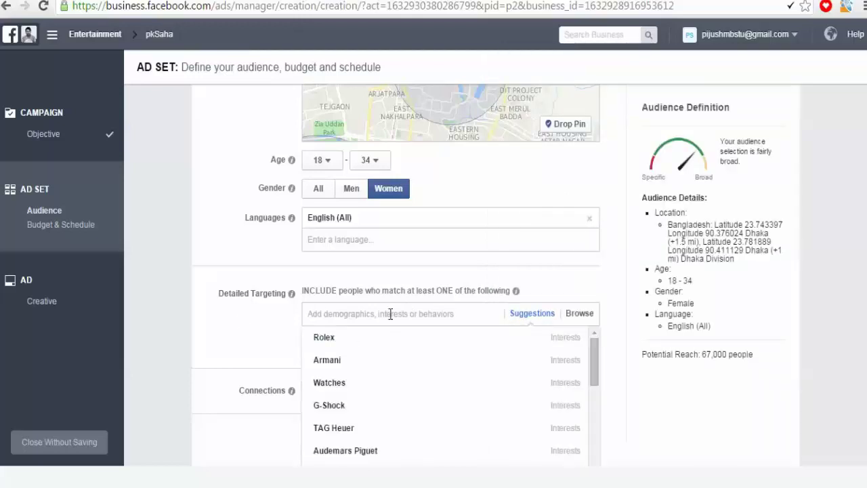
{"action": "type", "text": "bl"}
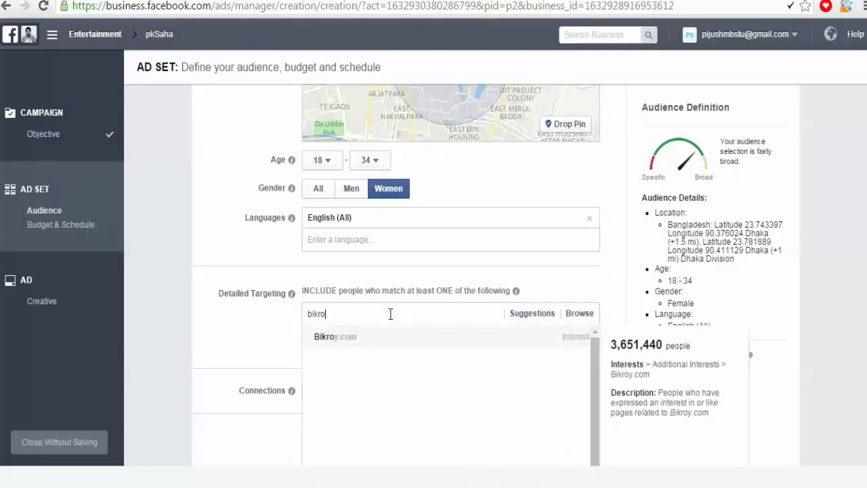
{"action": "left_click", "coordinate": [350, 336]}
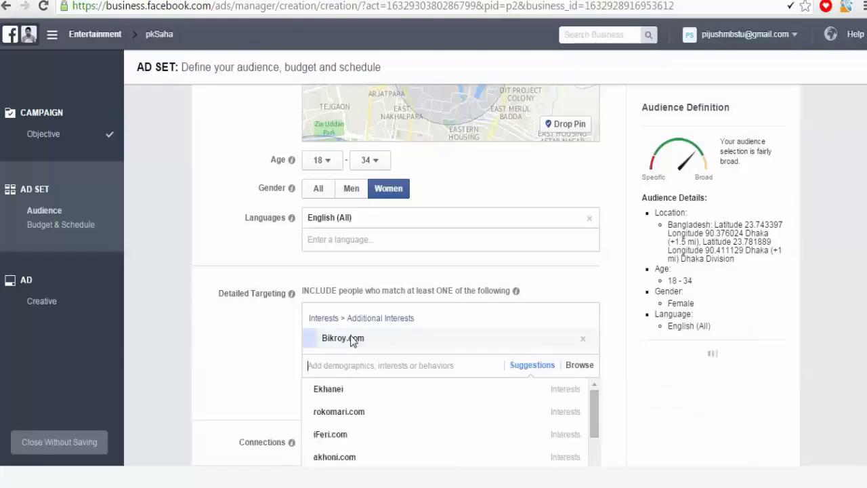
{"action": "left_click", "coordinate": [267, 344]}
{"action": "mouse_move", "coordinate": [333, 346]}
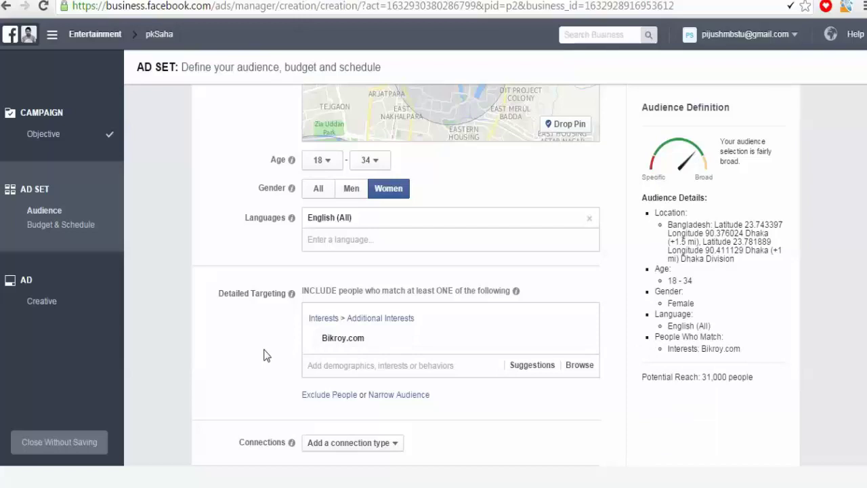
- Add rokomari.com, akhoni.com and iFeri.com as included interests in Detailed Targeting from the suggested interests
{"action": "scroll", "coordinate": [274, 330], "scroll_direction": "up", "scroll_amount": 5}
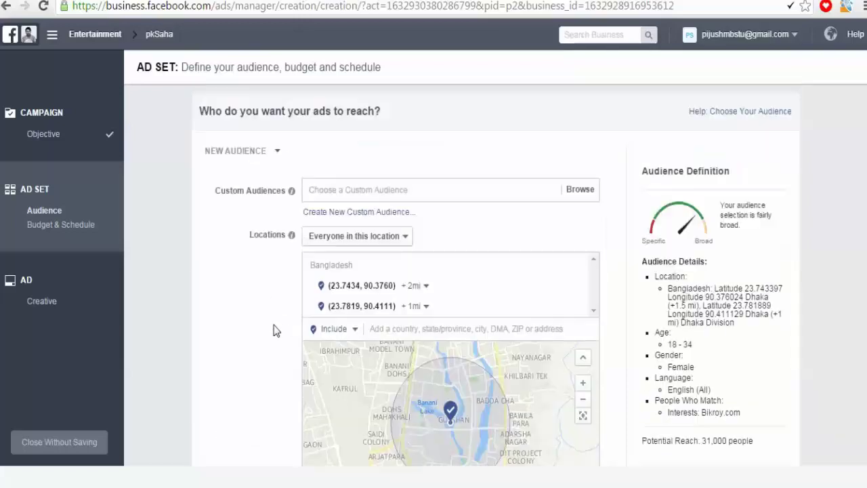
{"action": "scroll", "coordinate": [349, 263], "scroll_direction": "down", "scroll_amount": 3}
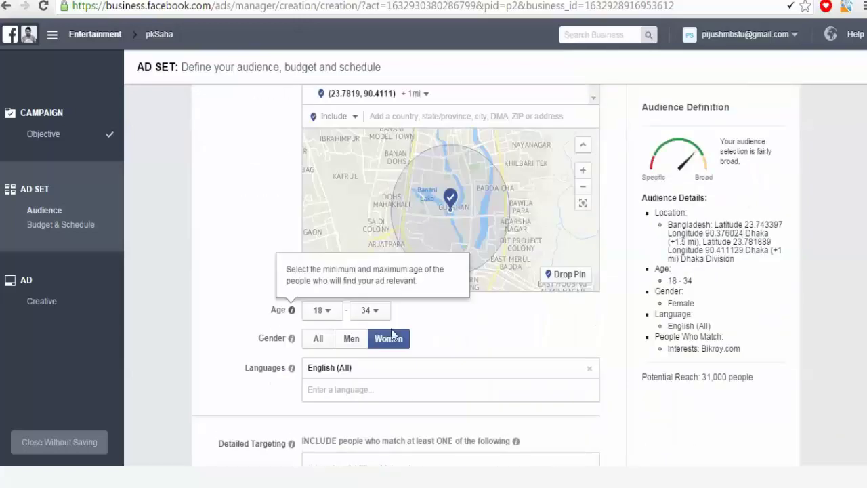
{"action": "scroll", "coordinate": [271, 406], "scroll_direction": "down", "scroll_amount": 3}
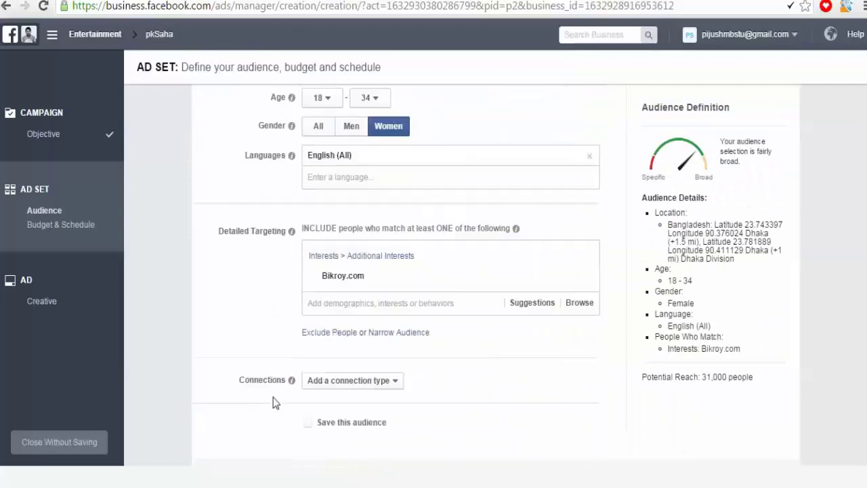
{"action": "scroll", "coordinate": [274, 403], "scroll_direction": "down", "scroll_amount": 1}
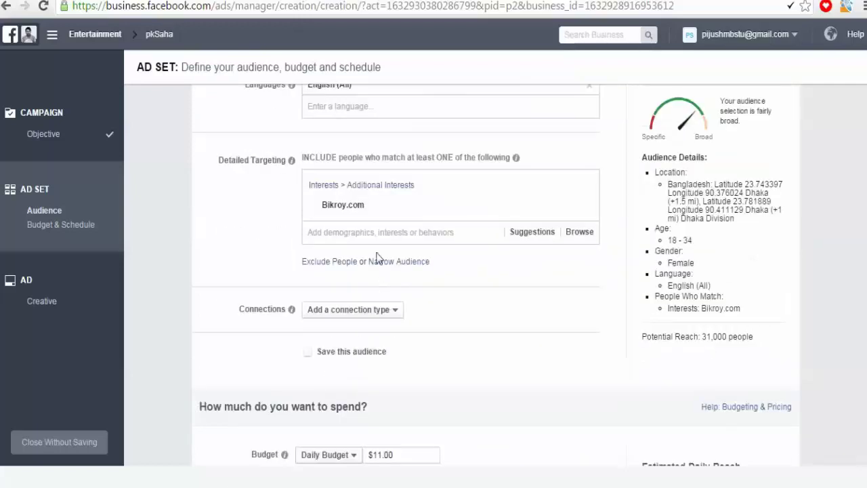
{"action": "left_click", "coordinate": [367, 234]}
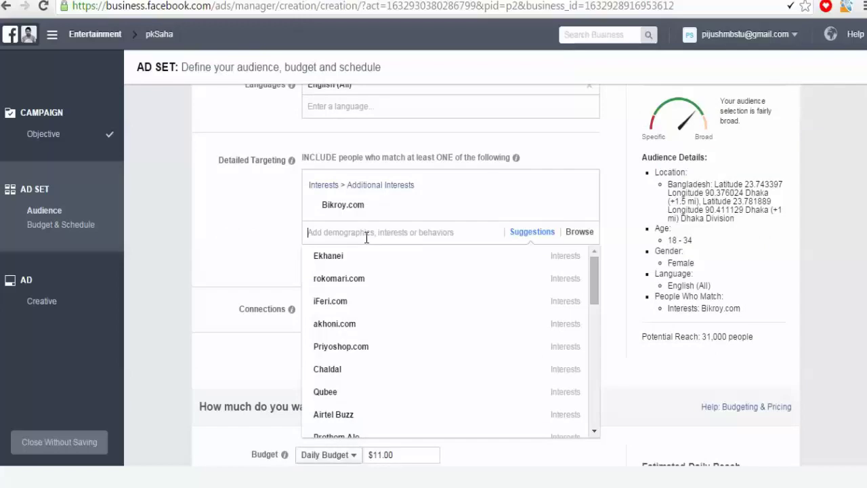
{"action": "mouse_move", "coordinate": [357, 283]}
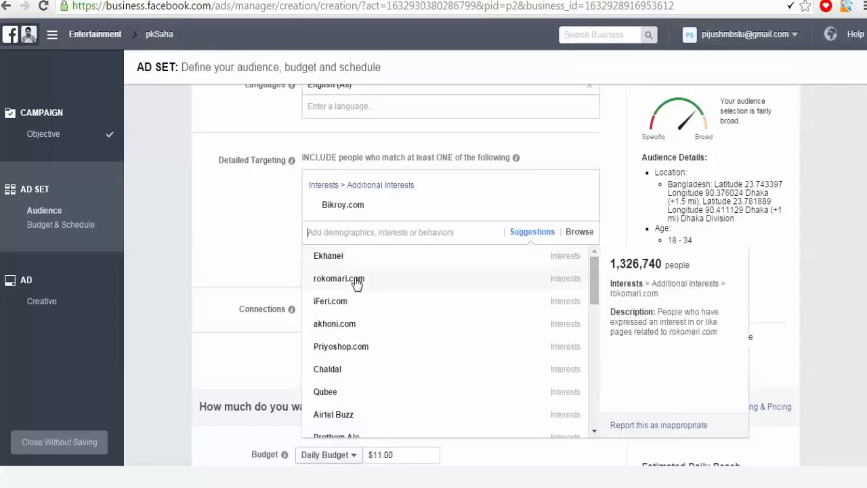
{"action": "left_click", "coordinate": [357, 283]}
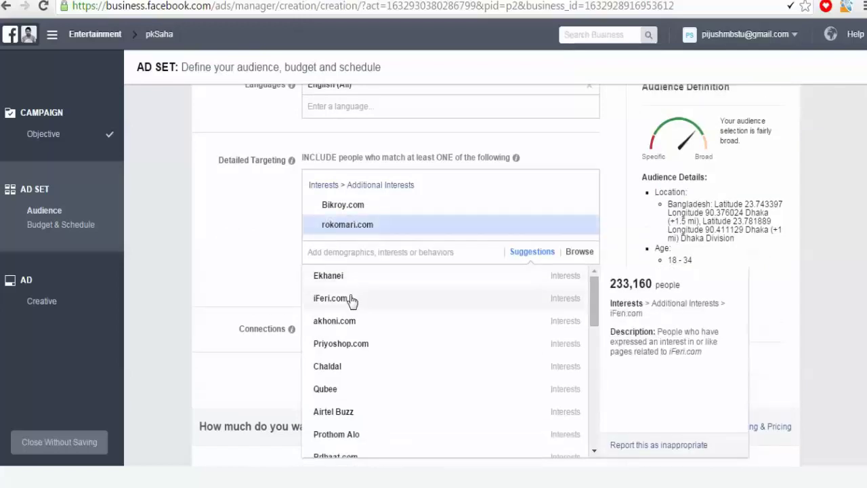
{"action": "left_click", "coordinate": [354, 326]}
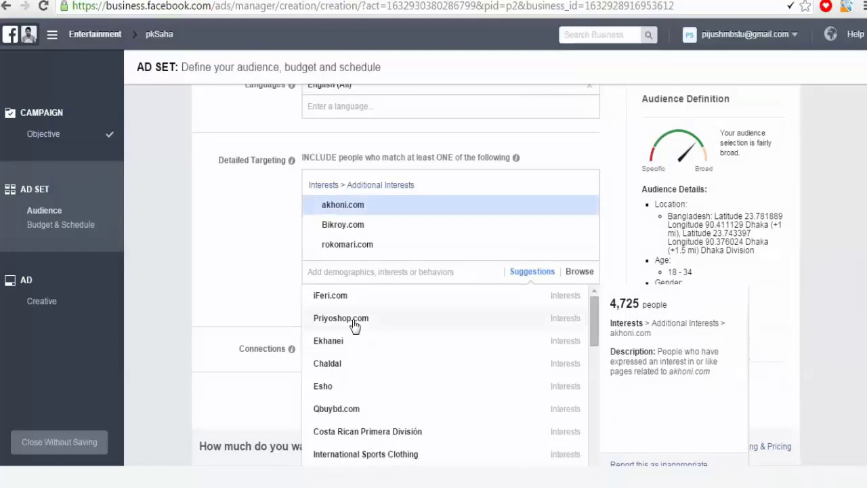
{"action": "left_click", "coordinate": [344, 302]}
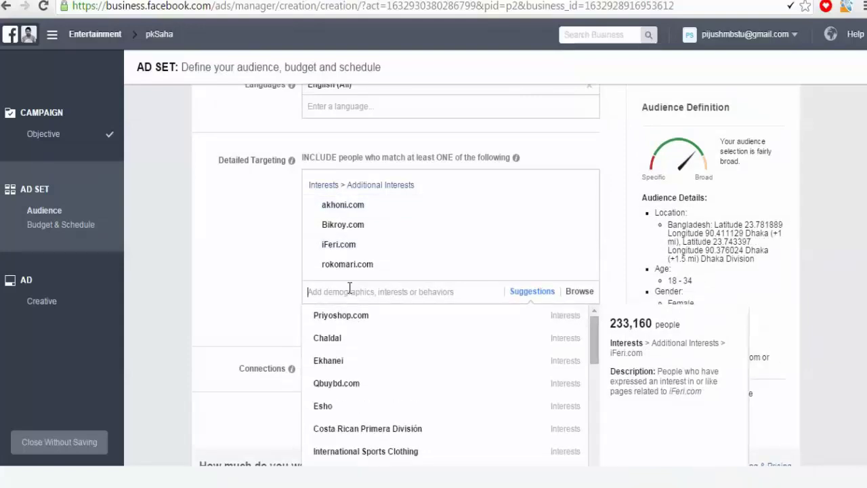
- Search for and add the interests Daraz Online Shopping and Kaymu to the included Detailed Targeting list
{"action": "type", "text": "daraz"}
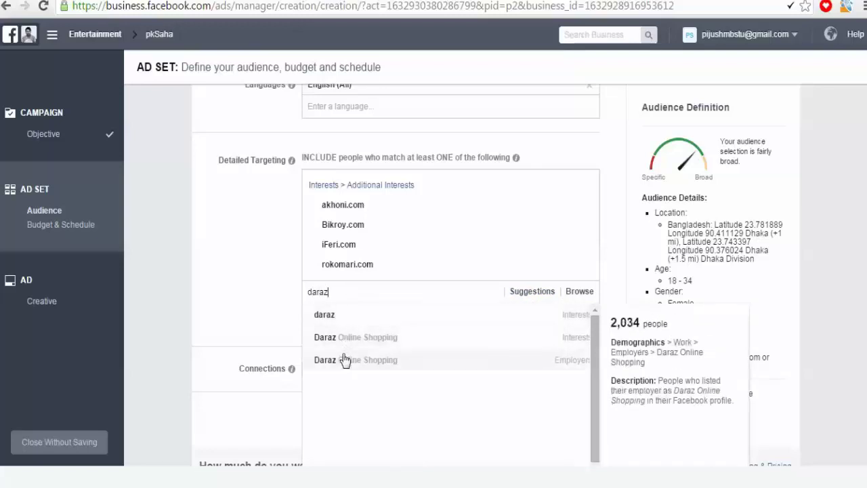
{"action": "left_click", "coordinate": [342, 337]}
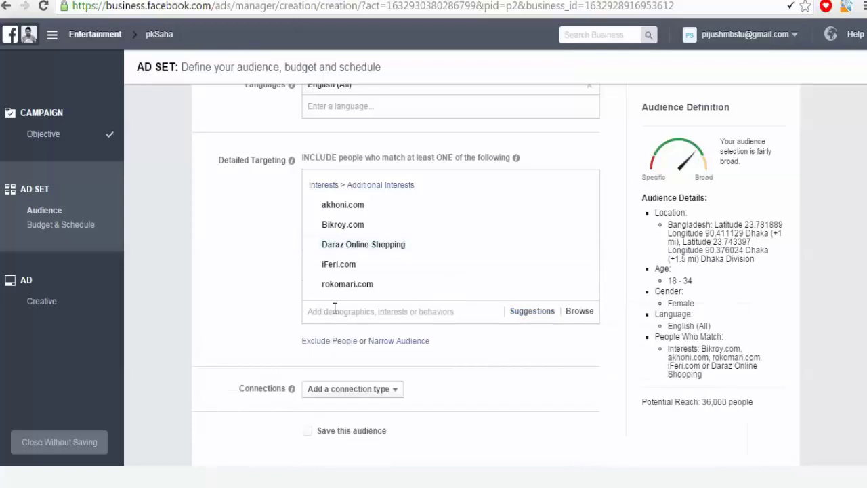
{"action": "left_click", "coordinate": [339, 311]}
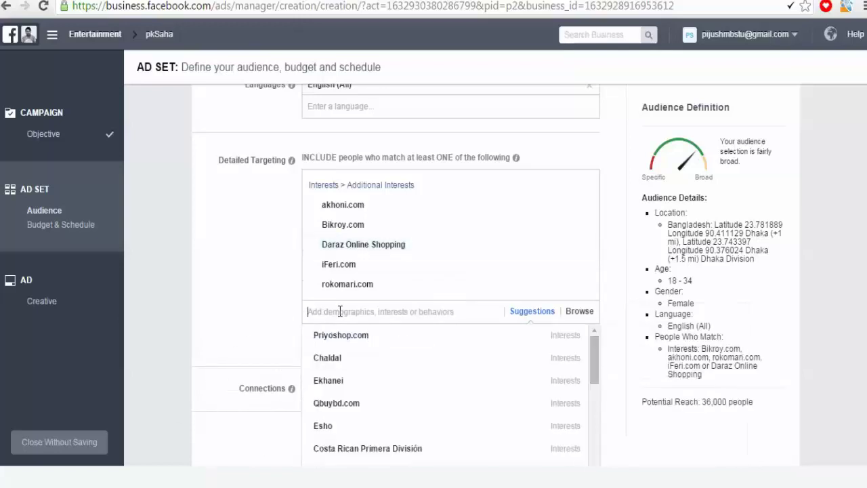
{"action": "type", "text": "kay"}
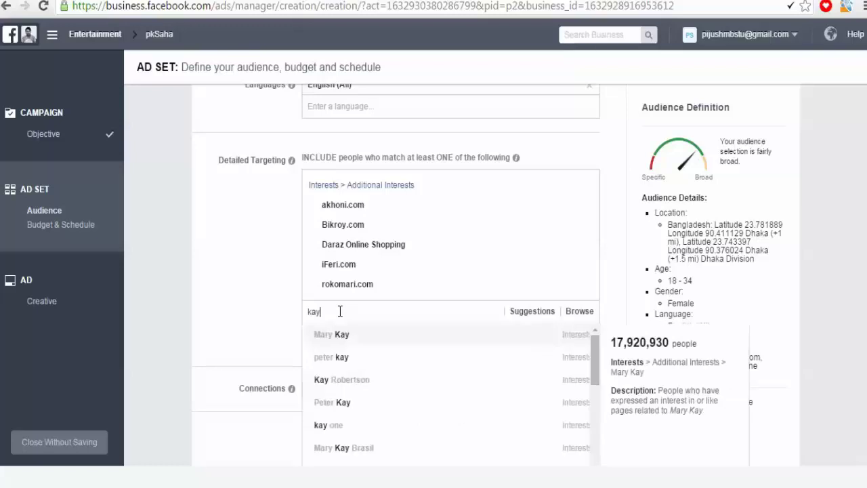
{"action": "type", "text": "mu"}
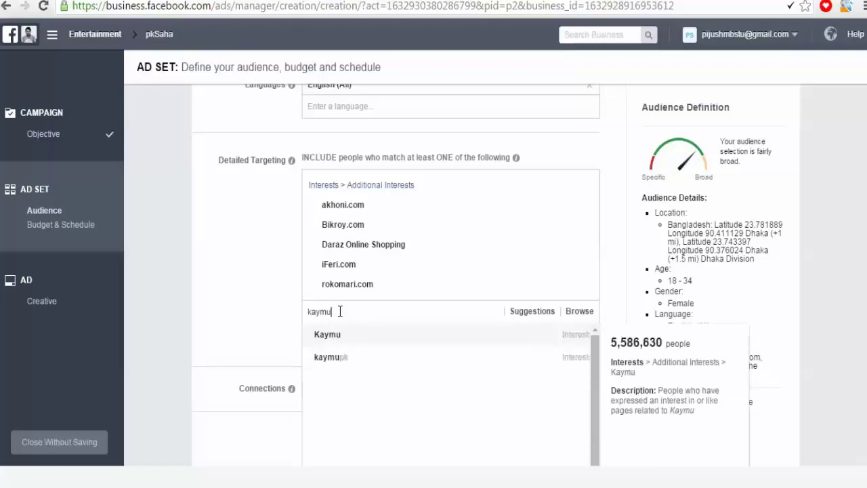
{"action": "left_click", "coordinate": [340, 344]}
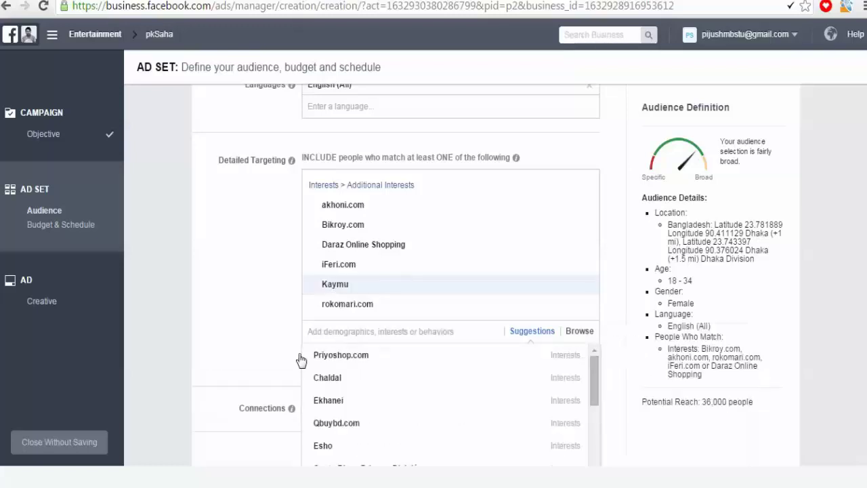
{"action": "left_click", "coordinate": [262, 315]}
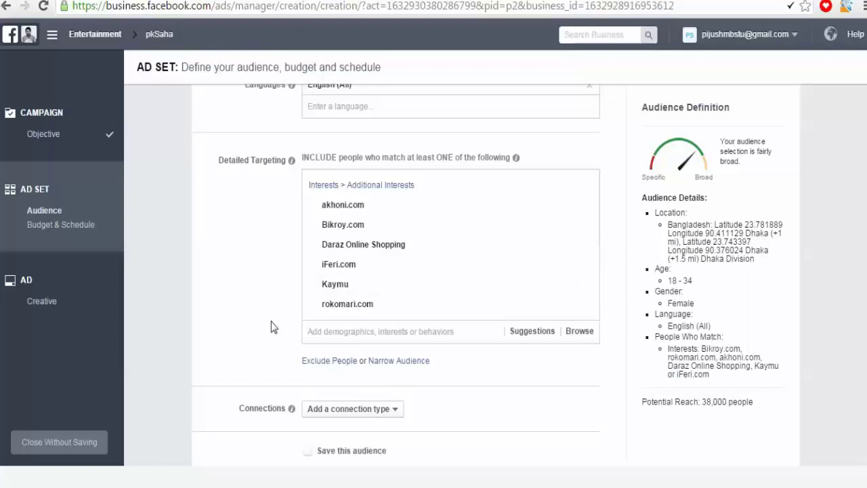
- Try limiting the audience to people who like the Daughter of Eve page, and remove that connection again
{"action": "scroll", "coordinate": [271, 321], "scroll_direction": "down", "scroll_amount": 2}
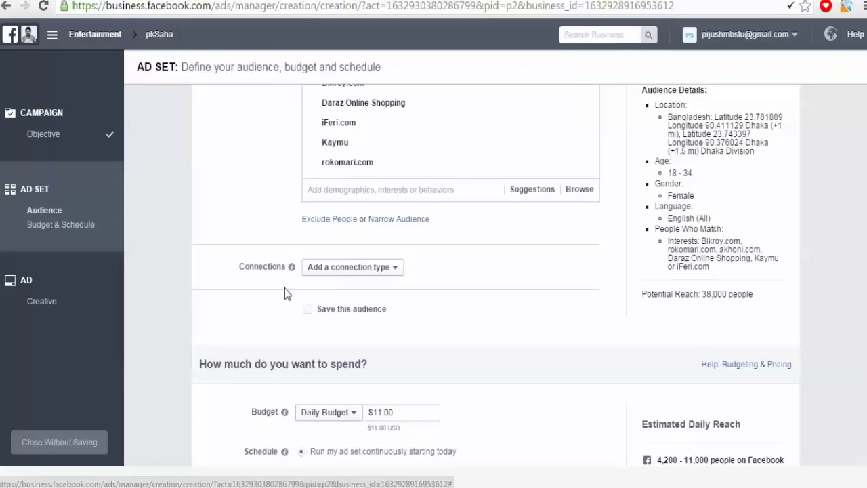
{"action": "left_click", "coordinate": [347, 273]}
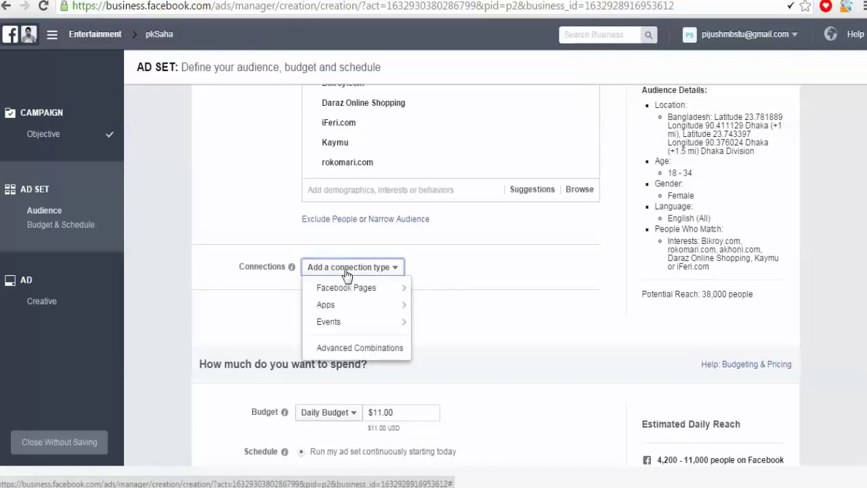
{"action": "mouse_move", "coordinate": [350, 290]}
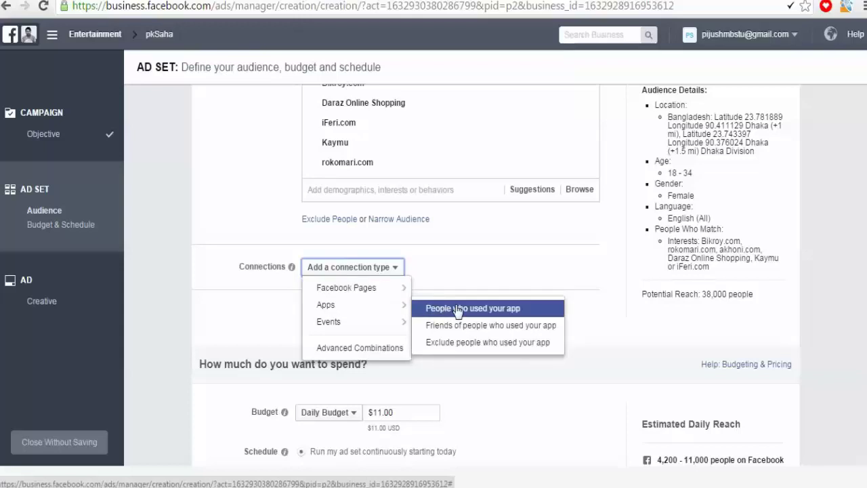
{"action": "left_click", "coordinate": [429, 288]}
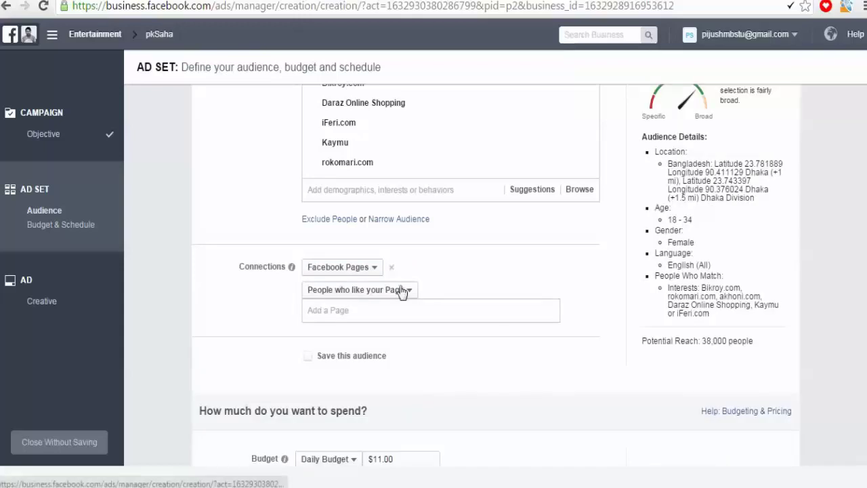
{"action": "left_click", "coordinate": [350, 309]}
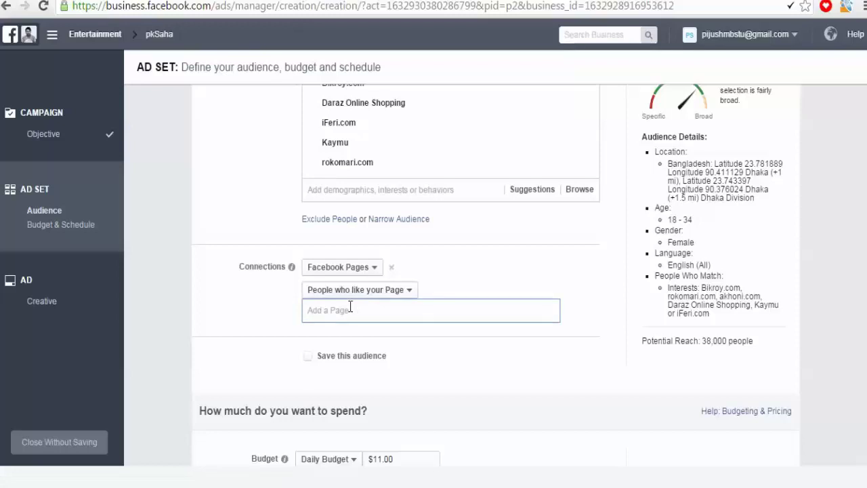
{"action": "type", "text": "daug"}
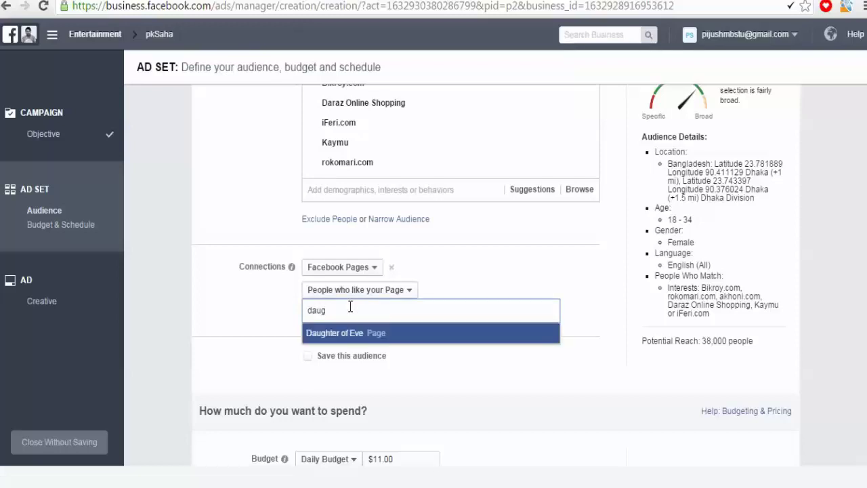
{"action": "left_click", "coordinate": [344, 334]}
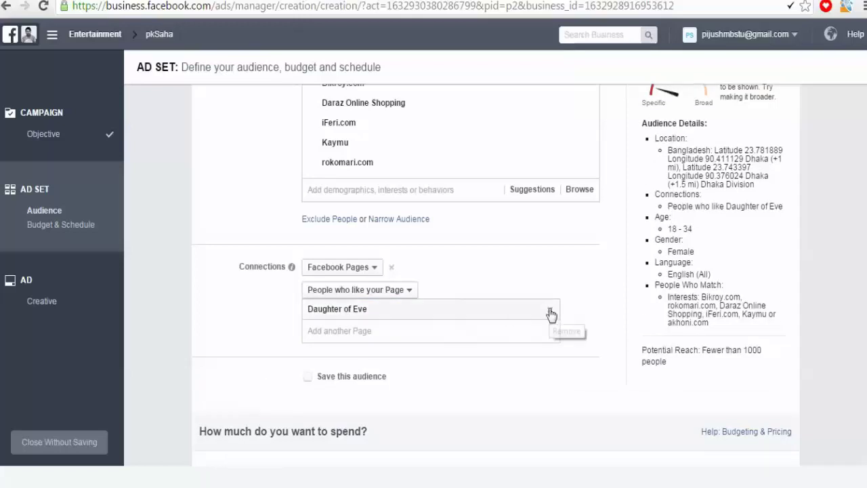
{"action": "left_click", "coordinate": [391, 268]}
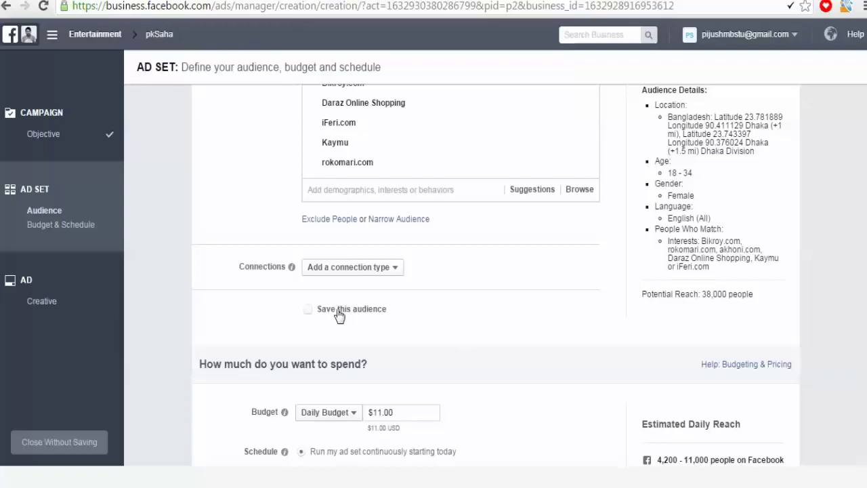
- Switch the ad set to a Lifetime Budget, try amounts of $1.00 and $2.00, and set it to $5.00
{"action": "scroll", "coordinate": [422, 316], "scroll_direction": "down", "scroll_amount": 2}
{"action": "scroll", "coordinate": [384, 315], "scroll_direction": "down", "scroll_amount": 1}
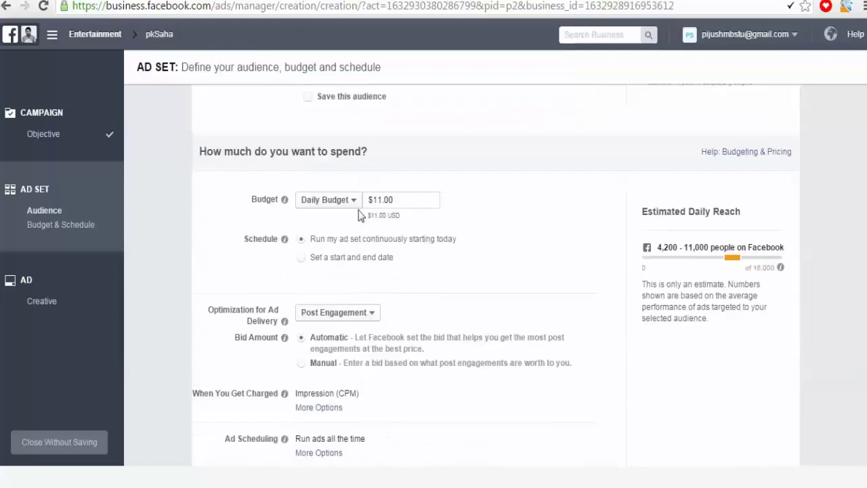
{"action": "left_click", "coordinate": [334, 199]}
{"action": "left_click", "coordinate": [337, 237]}
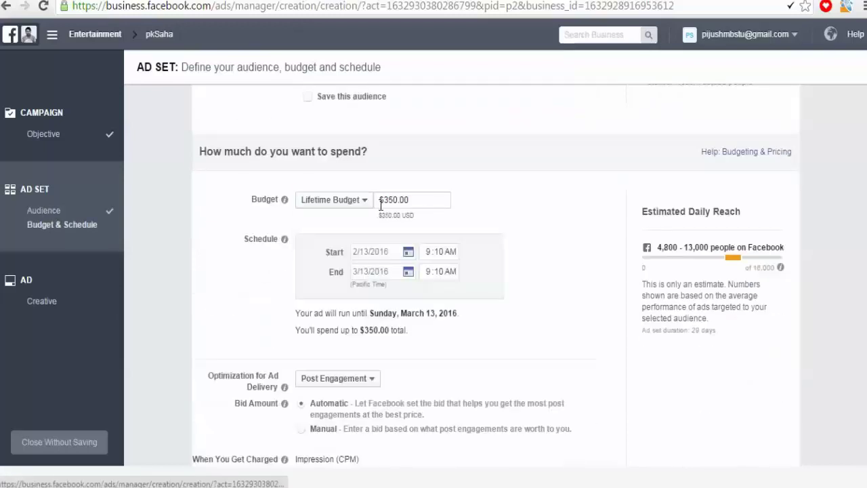
{"action": "double_click", "coordinate": [395, 198]}
{"action": "type", "text": "1.00"}
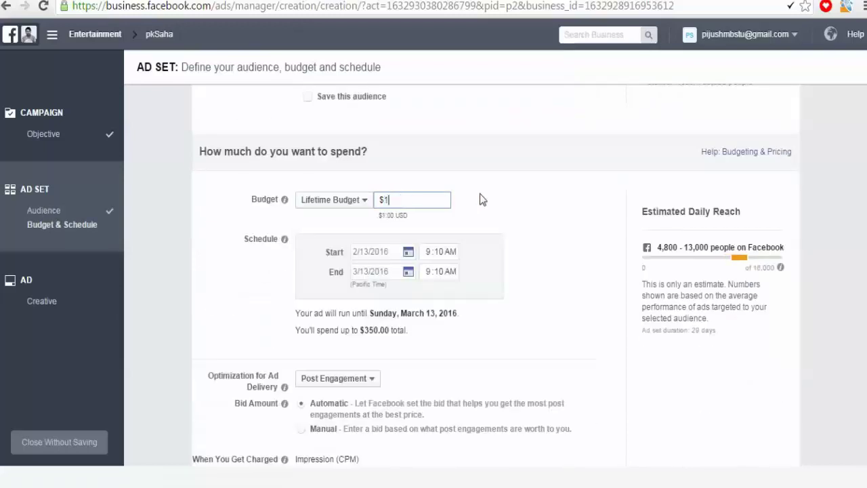
{"action": "double_click", "coordinate": [420, 200]}
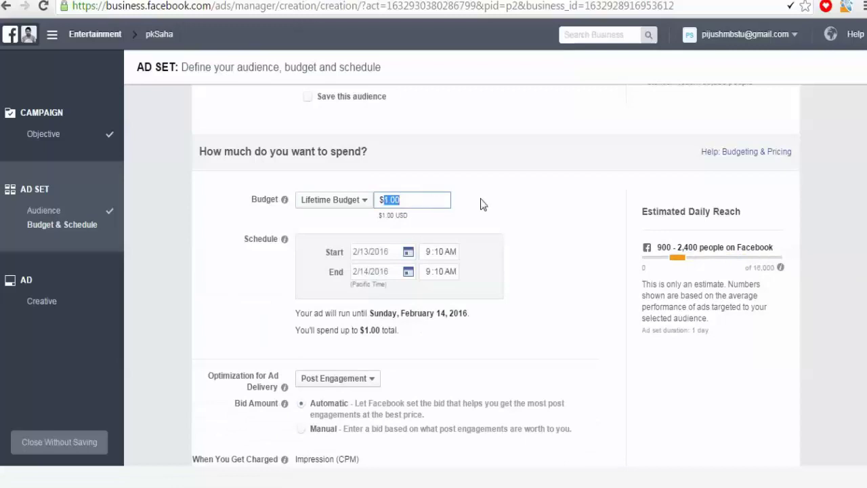
{"action": "type", "text": "2.00"}
{"action": "double_click", "coordinate": [420, 196]}
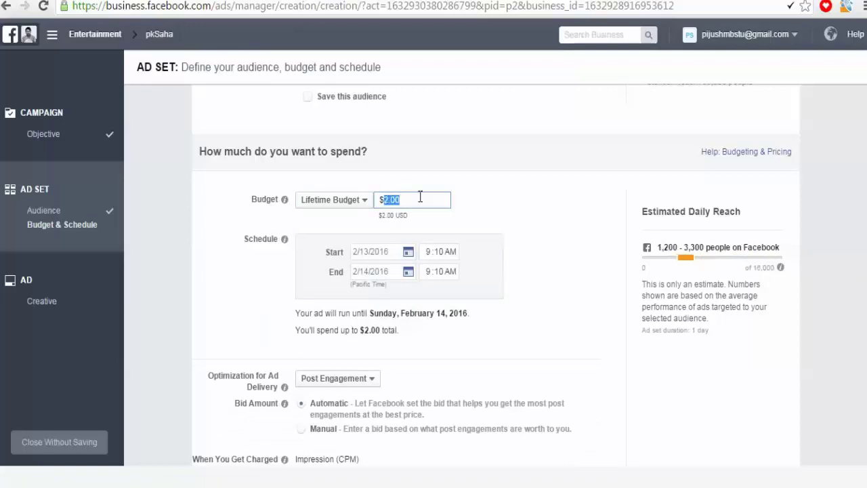
{"action": "type", "text": "5.00"}
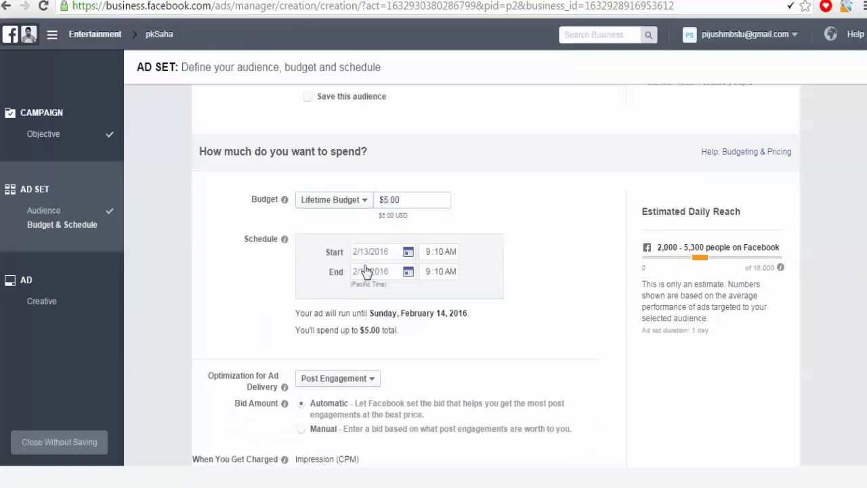
- Review the Optimization for Ad Delivery choices and the bidding, charging, scheduling and delivery settings, keeping Post Engagement
{"action": "scroll", "coordinate": [374, 248], "scroll_direction": "down", "scroll_amount": 1}
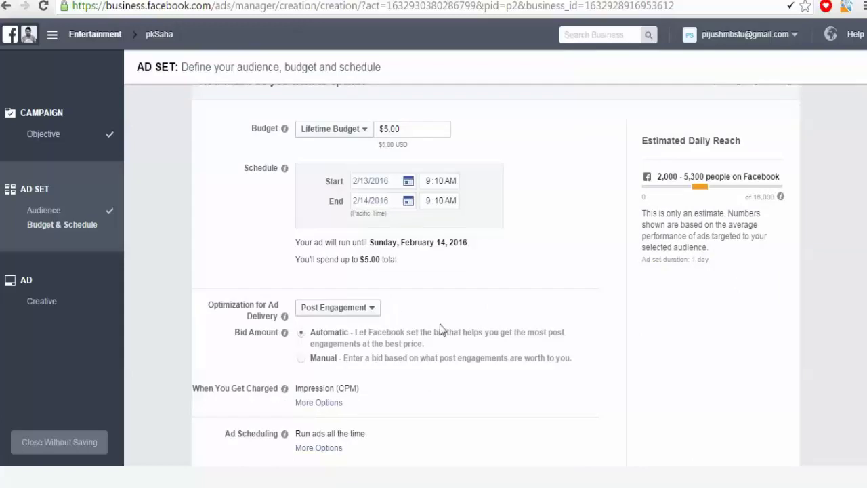
{"action": "scroll", "coordinate": [457, 278], "scroll_direction": "down", "scroll_amount": 1}
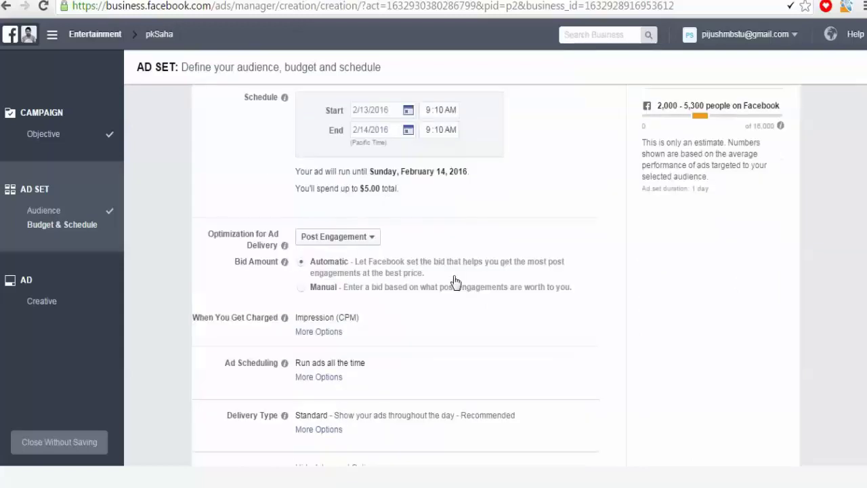
{"action": "left_click", "coordinate": [335, 240]}
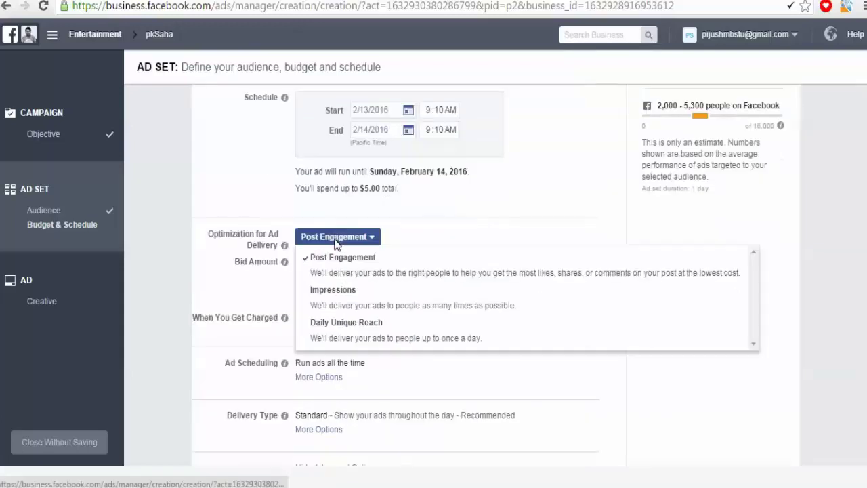
{"action": "left_click", "coordinate": [424, 234]}
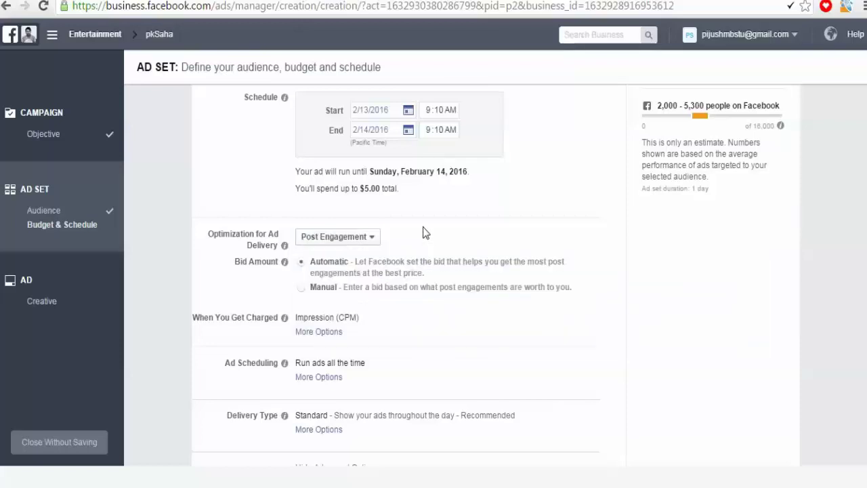
{"action": "scroll", "coordinate": [425, 232], "scroll_direction": "down", "scroll_amount": 1}
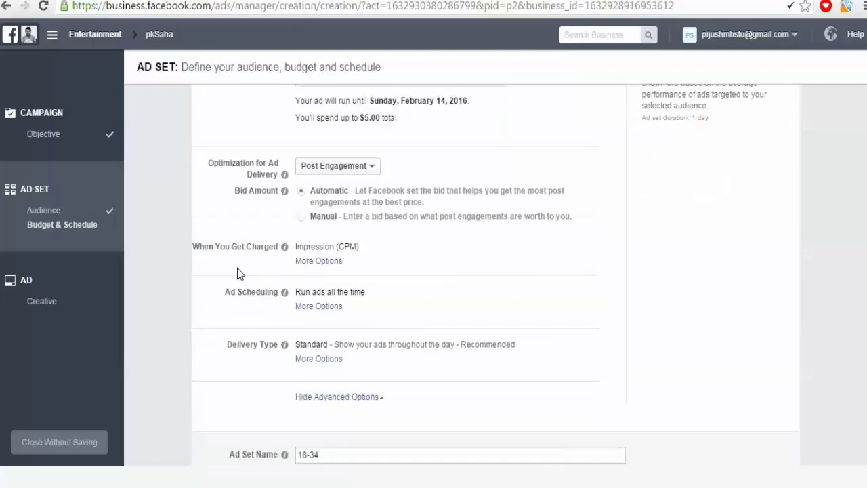
- Set the ad set to be charged by Post Engagement instead of by impression
{"action": "left_click", "coordinate": [317, 263]}
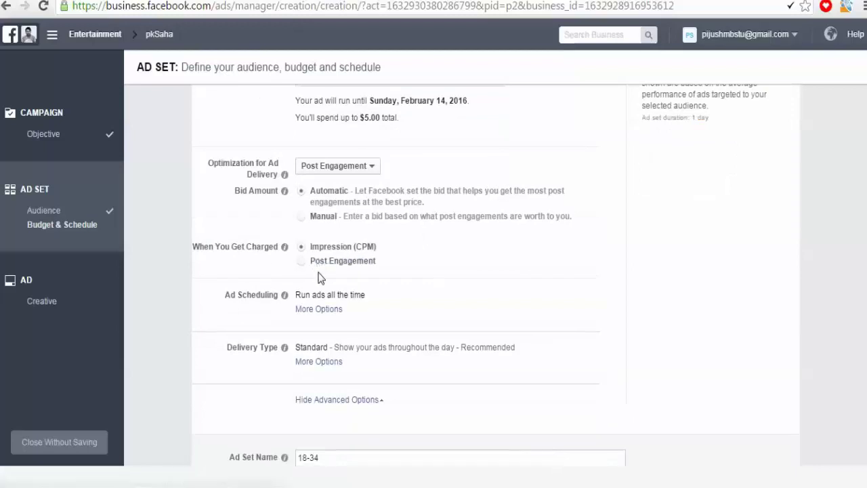
{"action": "left_click", "coordinate": [324, 267]}
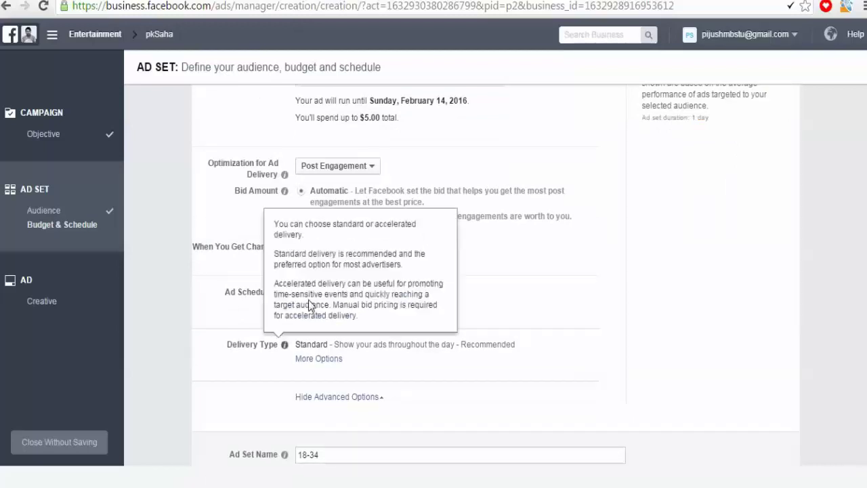
- Rename the ad set as "Dhaka: Dhanmondi & Gulshan 18-34"
{"action": "left_click", "coordinate": [301, 454]}
{"action": "type", "text": "D"}
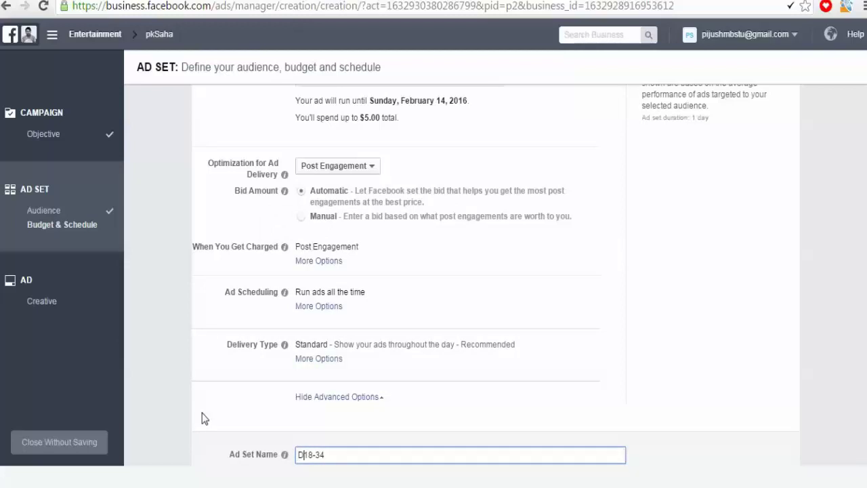
{"action": "type", "text": "haka: Dhandmop"}
{"action": "key", "text": "BackSpace"}
{"action": "type", "text": "ndi "}
{"action": "type", "text": "& Guls"}
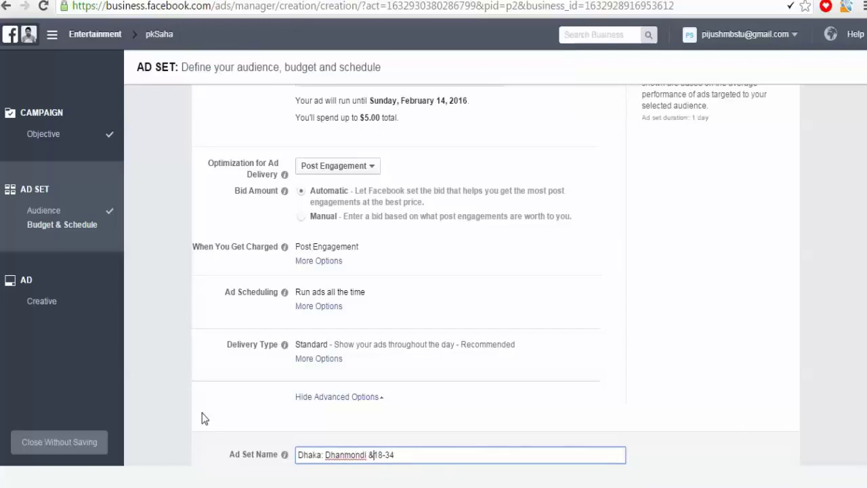
{"action": "type", "text": "han"}
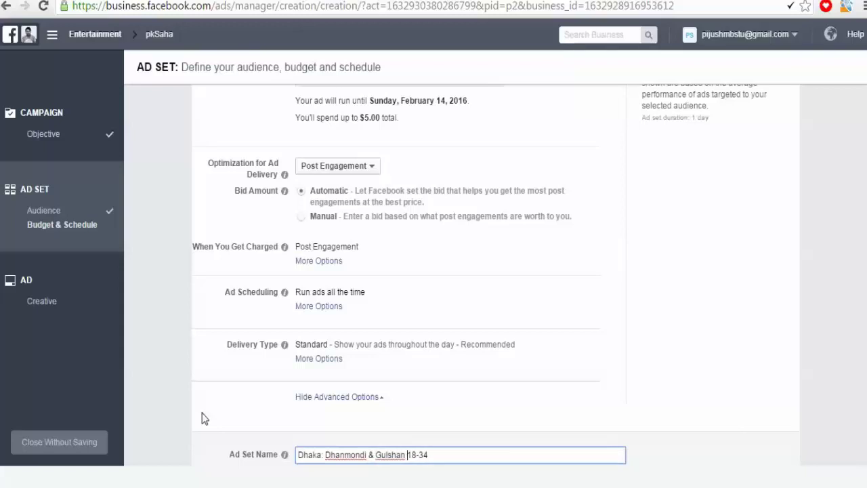
{"action": "left_click", "coordinate": [425, 432]}
{"action": "scroll", "coordinate": [424, 425], "scroll_direction": "down", "scroll_amount": 1}
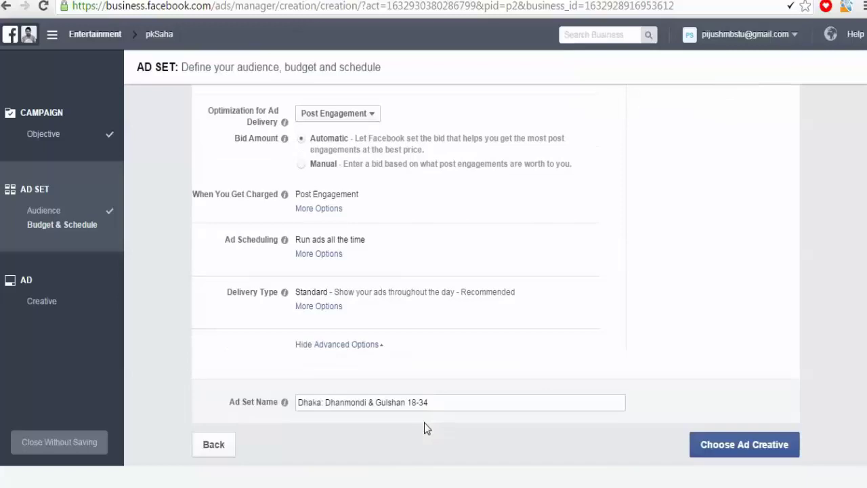
{"action": "left_click", "coordinate": [453, 401]}
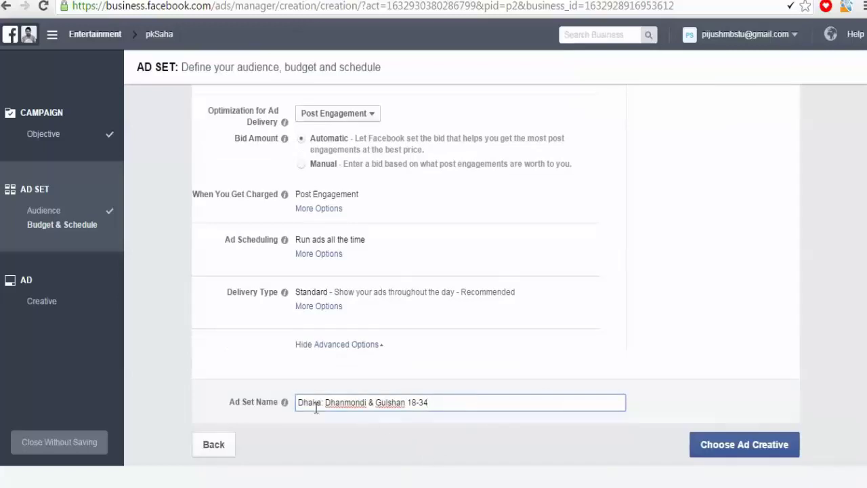
{"action": "left_click_drag", "start_coordinate": [326, 403], "coordinate": [407, 402]}
{"action": "left_click", "coordinate": [406, 403]}
- Continue to the ad creative and examine the Desktop News Feed preview of the boosted post and the available ad placements
{"action": "left_click", "coordinate": [711, 448]}
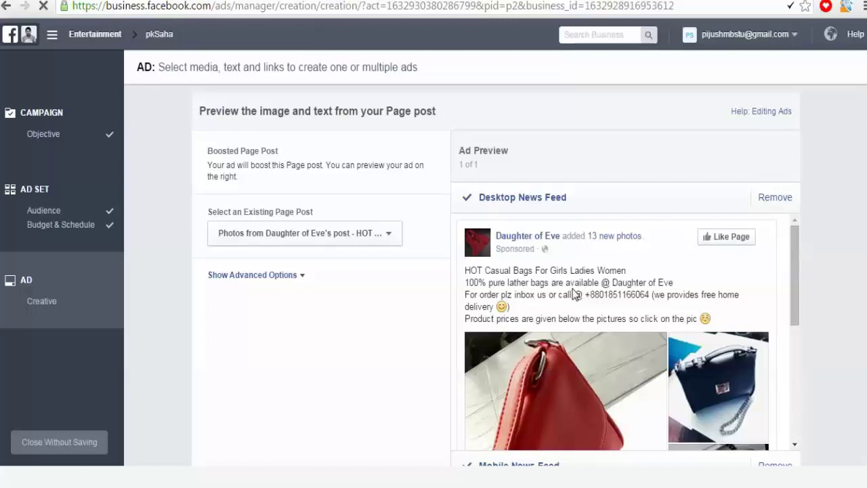
{"action": "scroll", "coordinate": [571, 285], "scroll_direction": "down", "scroll_amount": 4}
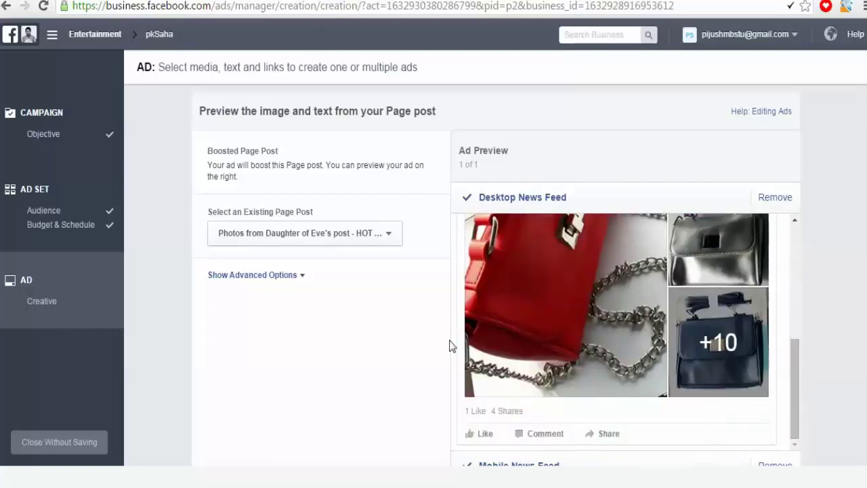
{"action": "scroll", "coordinate": [454, 346], "scroll_direction": "down", "scroll_amount": 3}
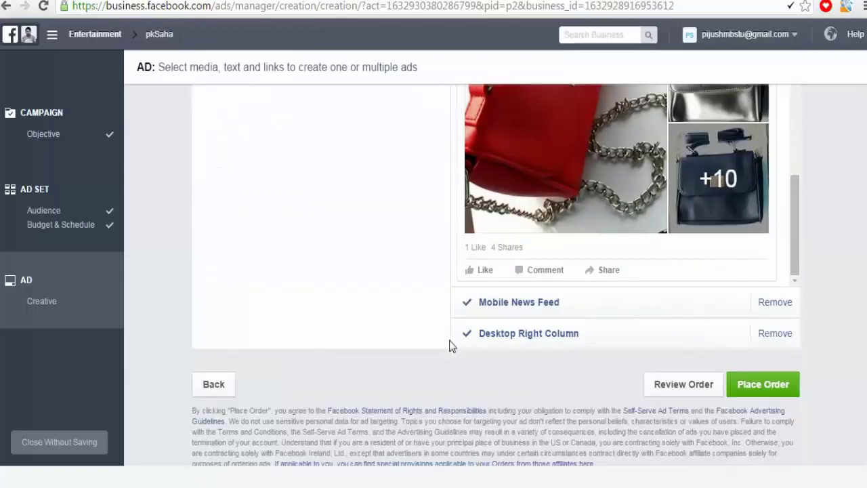
{"action": "scroll", "coordinate": [451, 345], "scroll_direction": "up", "scroll_amount": 2}
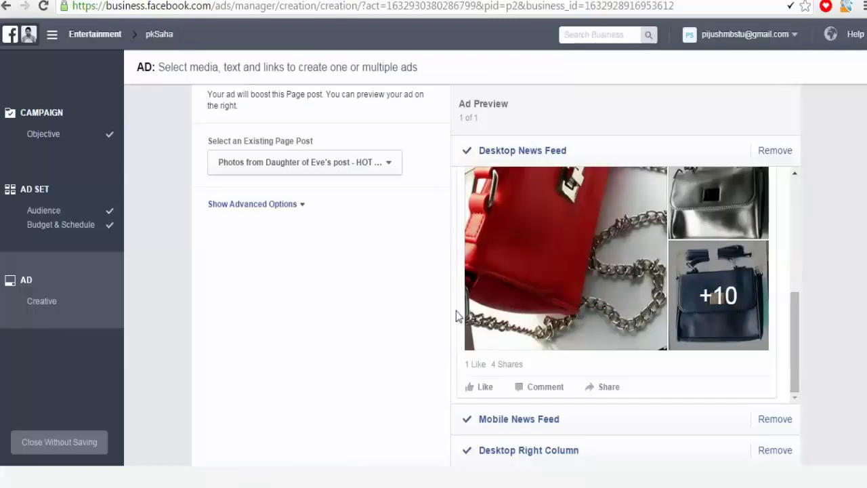
{"action": "scroll", "coordinate": [447, 335], "scroll_direction": "down", "scroll_amount": 1}
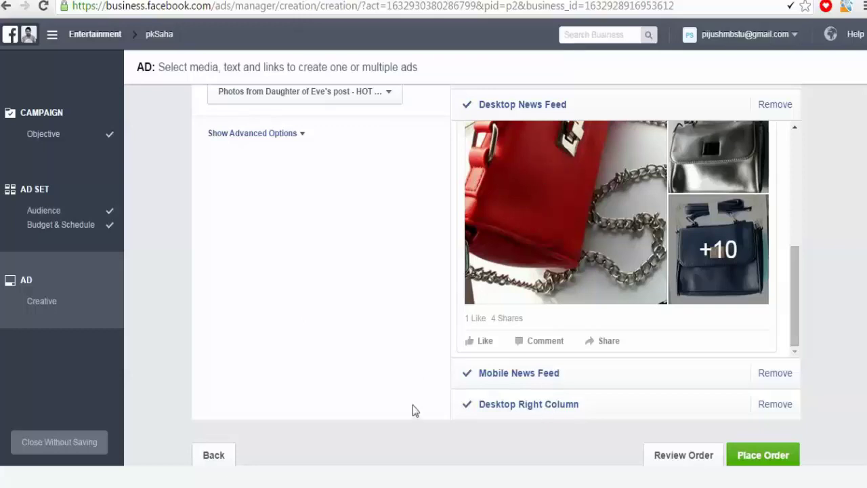
{"action": "scroll", "coordinate": [415, 411], "scroll_direction": "up", "scroll_amount": 3}
{"action": "scroll", "coordinate": [544, 321], "scroll_direction": "up", "scroll_amount": 5}
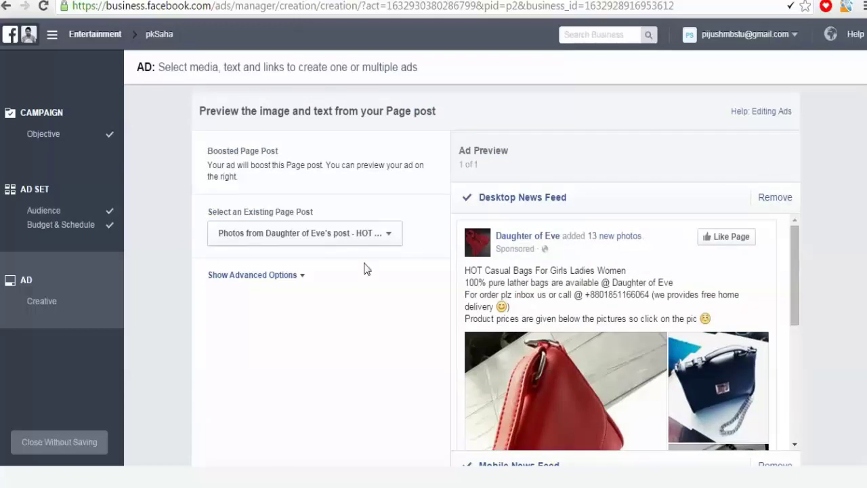
- Browse the existing Page posts available for boosting and view the advanced URL Tags option, keeping the chosen Daughter of Eve post
{"action": "left_click", "coordinate": [372, 238]}
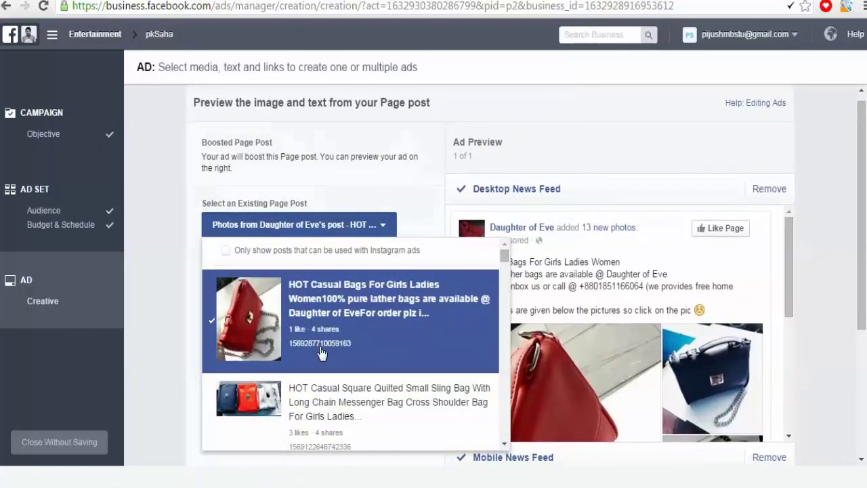
{"action": "left_click", "coordinate": [431, 211]}
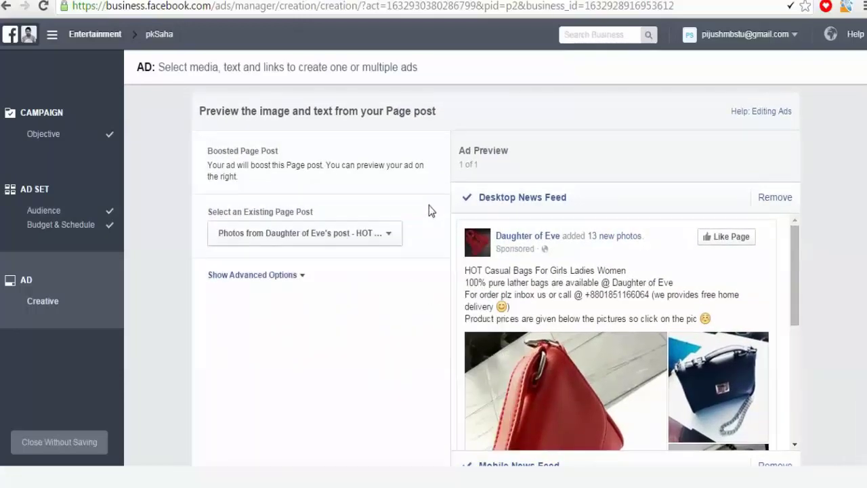
{"action": "left_click", "coordinate": [285, 277]}
{"action": "left_click", "coordinate": [247, 331]}
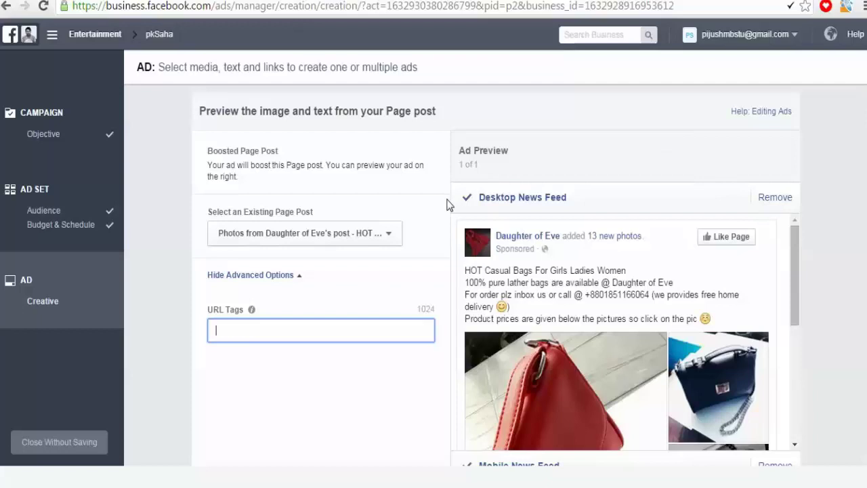
{"action": "left_click", "coordinate": [238, 387]}
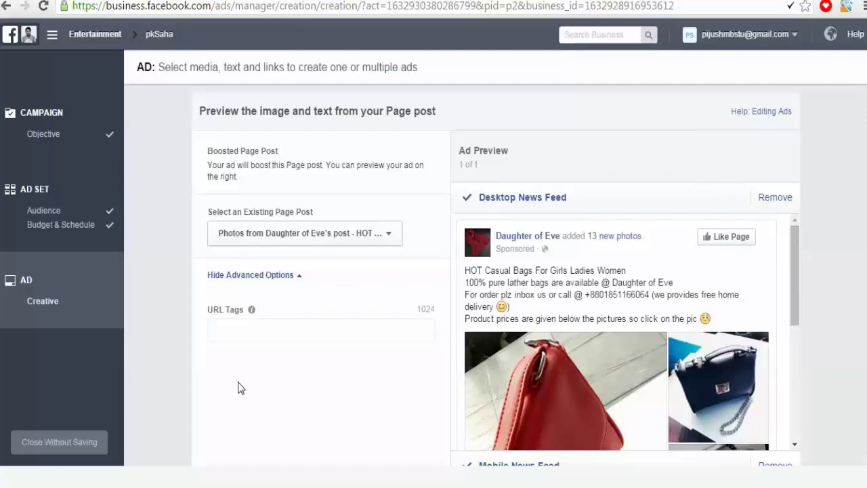
{"action": "left_click", "coordinate": [374, 243]}
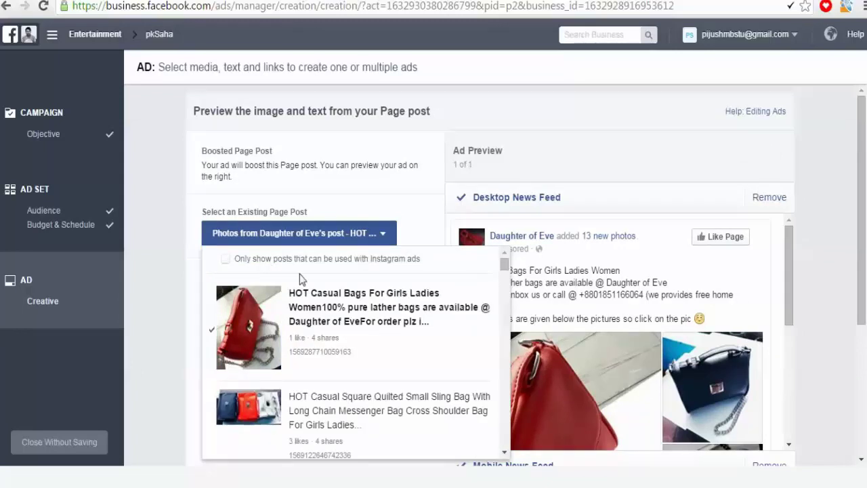
{"action": "scroll", "coordinate": [339, 325], "scroll_direction": "down", "scroll_amount": 10}
{"action": "scroll", "coordinate": [333, 285], "scroll_direction": "up", "scroll_amount": 9}
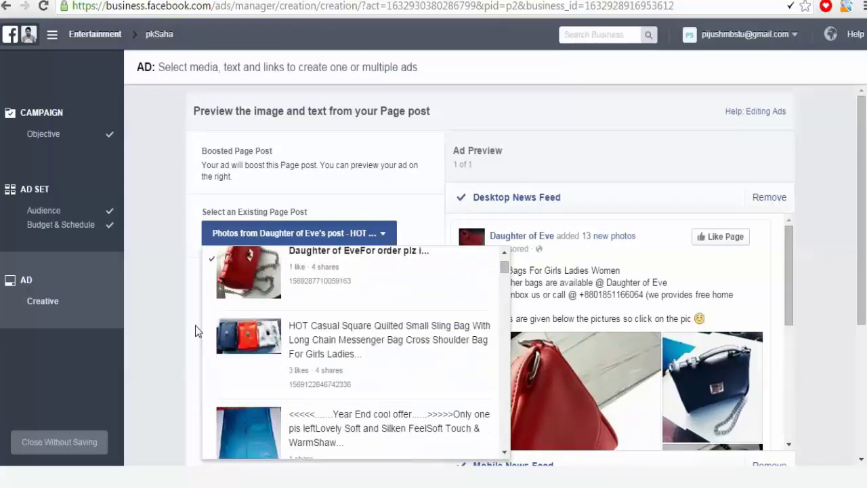
{"action": "left_click", "coordinate": [182, 292]}
{"action": "scroll", "coordinate": [194, 379], "scroll_direction": "down", "scroll_amount": 3}
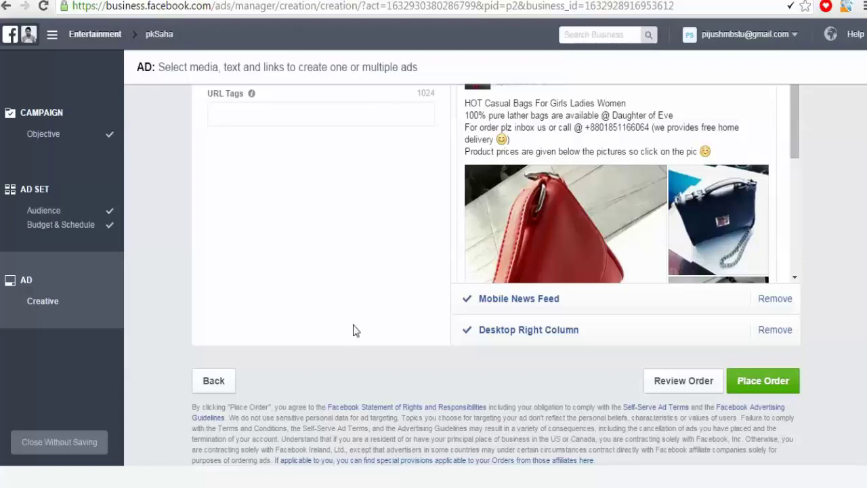
{"action": "scroll", "coordinate": [352, 330], "scroll_direction": "up", "scroll_amount": 3}
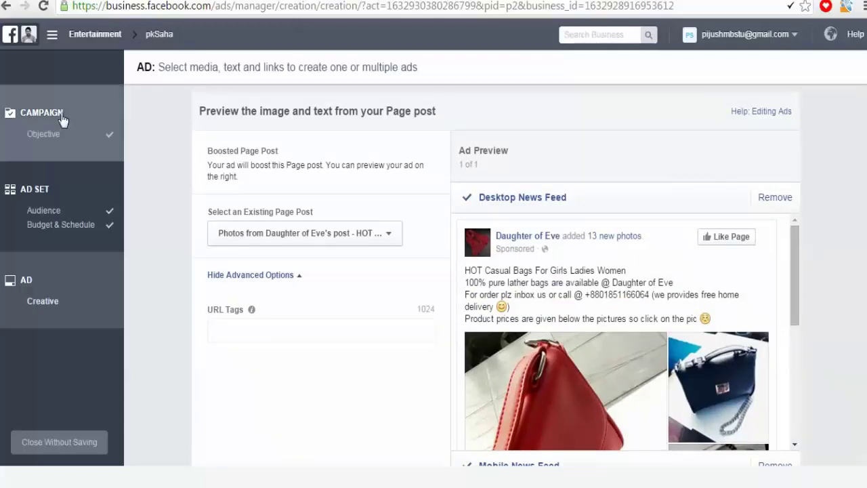
- Close the ad draft without saving, discard its changes, and start creating a new ad
{"action": "left_click", "coordinate": [71, 445]}
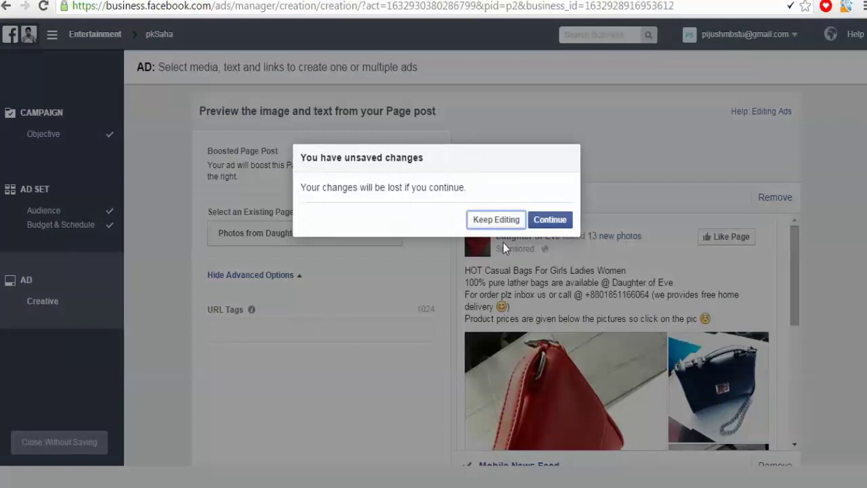
{"action": "left_click", "coordinate": [546, 220]}
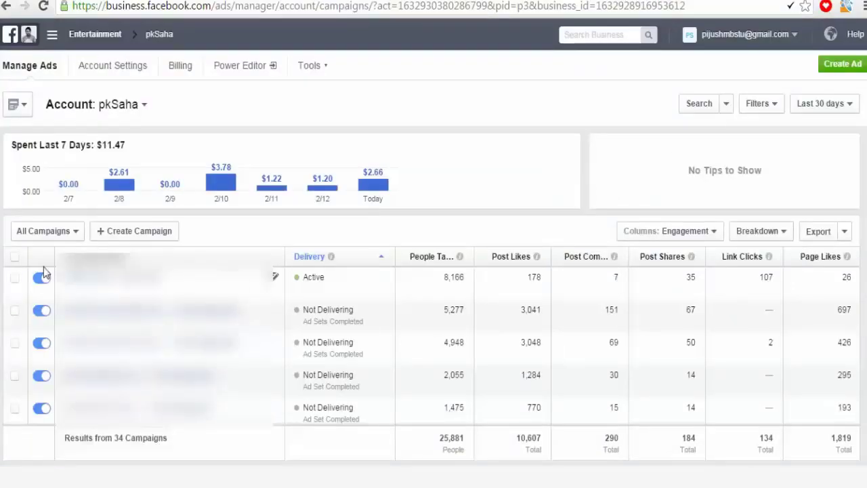
{"action": "left_click", "coordinate": [843, 63]}
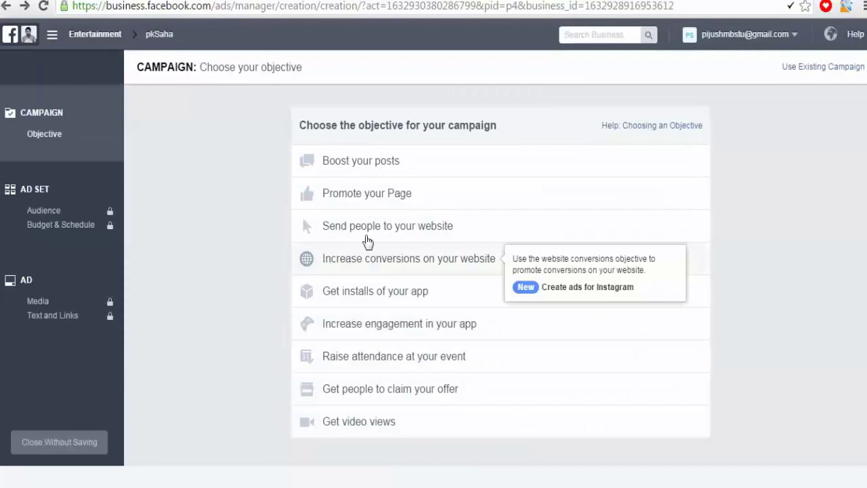
- Choose the Get video views objective, select the first suggested Page, and continue to the audience and budget settings
{"action": "mouse_move", "coordinate": [416, 236]}
{"action": "mouse_move", "coordinate": [399, 268]}
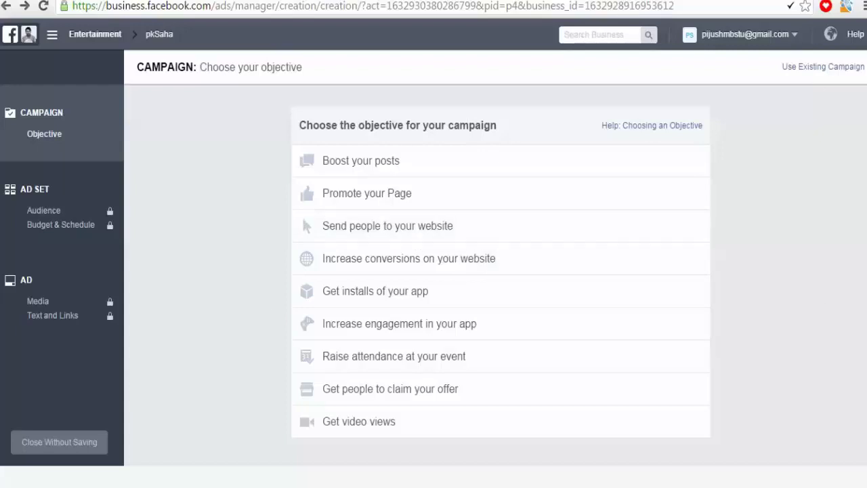
{"action": "mouse_move", "coordinate": [361, 437]}
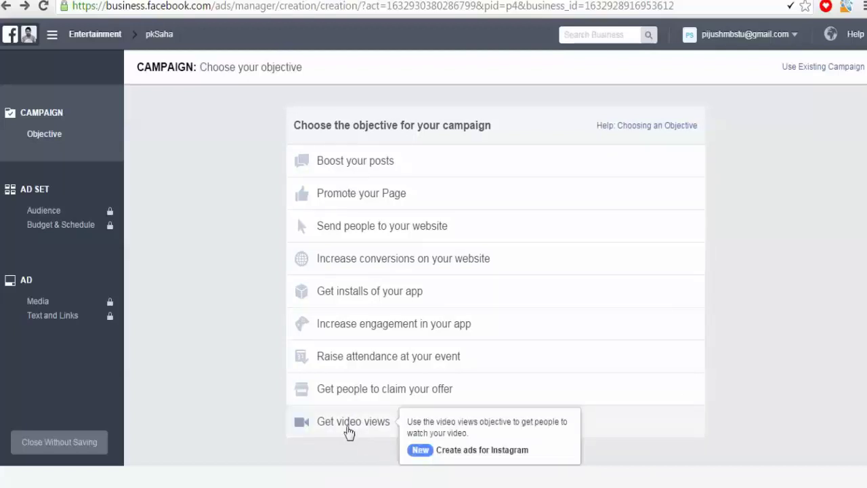
{"action": "left_click", "coordinate": [349, 429]}
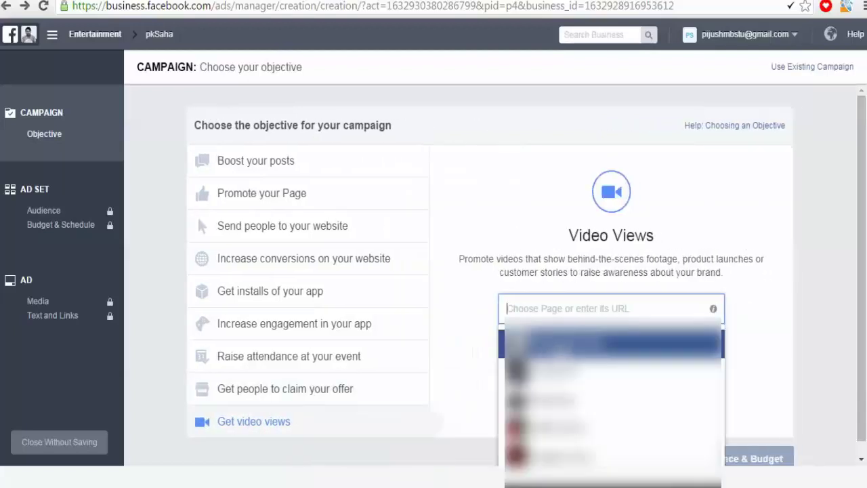
{"action": "key", "text": "Return"}
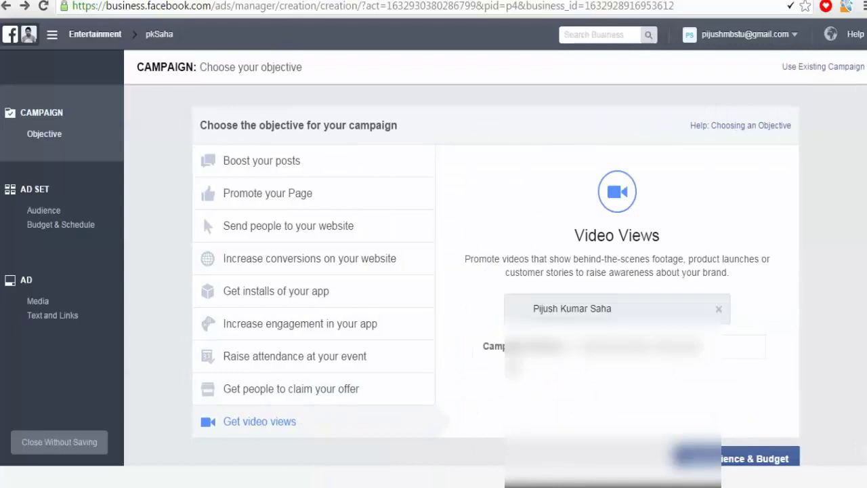
{"action": "left_click", "coordinate": [708, 459]}
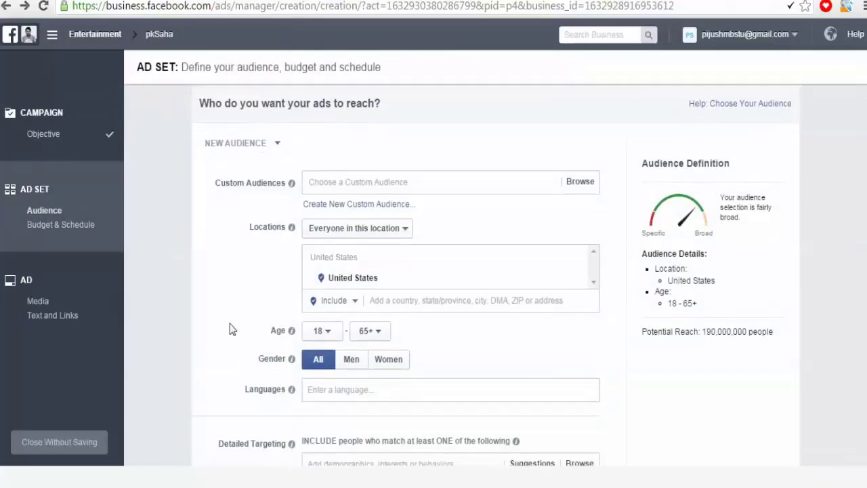
- Continue to the ad creative with the default ad set settings and examine the Recommended Video Specs
{"action": "scroll", "coordinate": [231, 329], "scroll_direction": "down", "scroll_amount": 4}
{"action": "scroll", "coordinate": [230, 328], "scroll_direction": "down", "scroll_amount": 8}
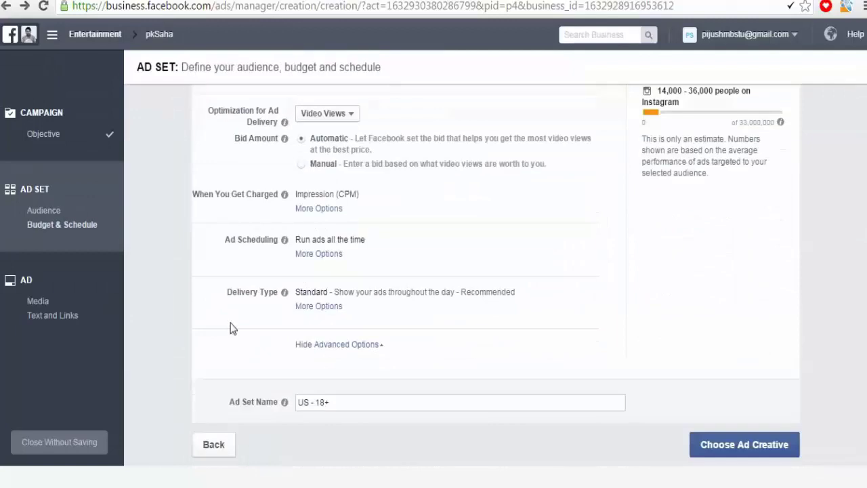
{"action": "left_click", "coordinate": [705, 454]}
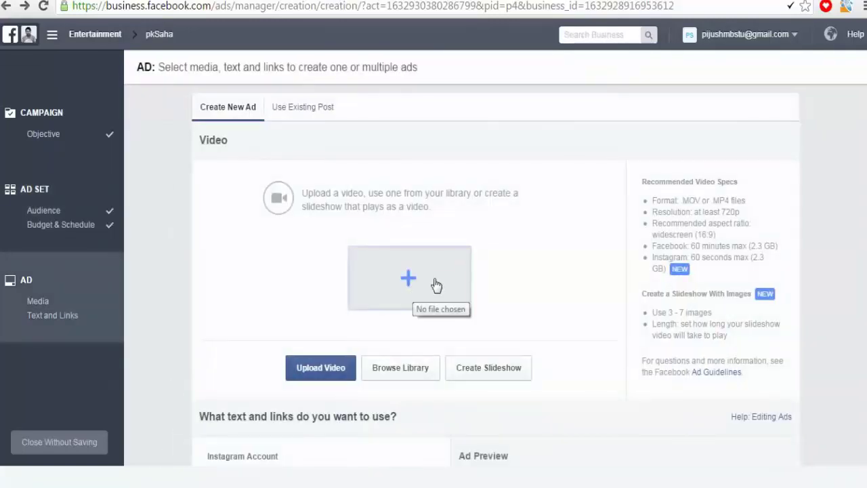
{"action": "left_click_drag", "start_coordinate": [683, 198], "coordinate": [667, 269]}
{"action": "scroll", "coordinate": [671, 264], "scroll_direction": "down", "scroll_amount": 1}
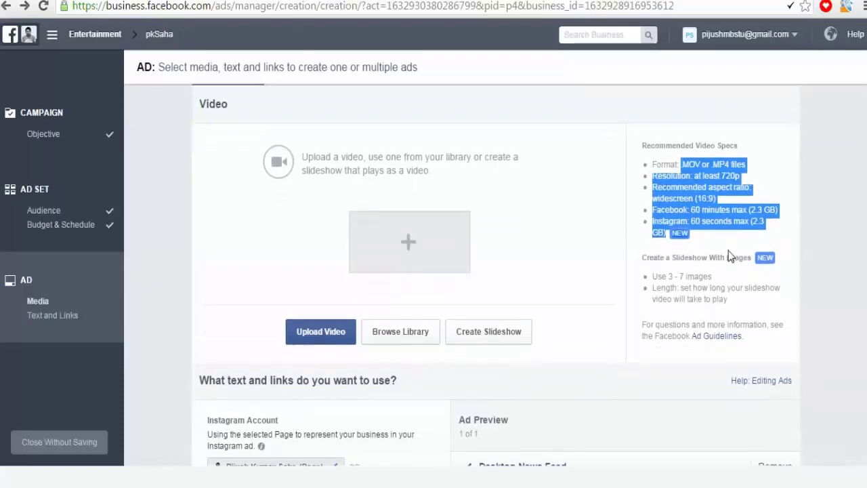
- Return to the ad set and review the Budget & Schedule settings, including the Optimization for Ad Delivery choices for video views
{"action": "left_click", "coordinate": [36, 213]}
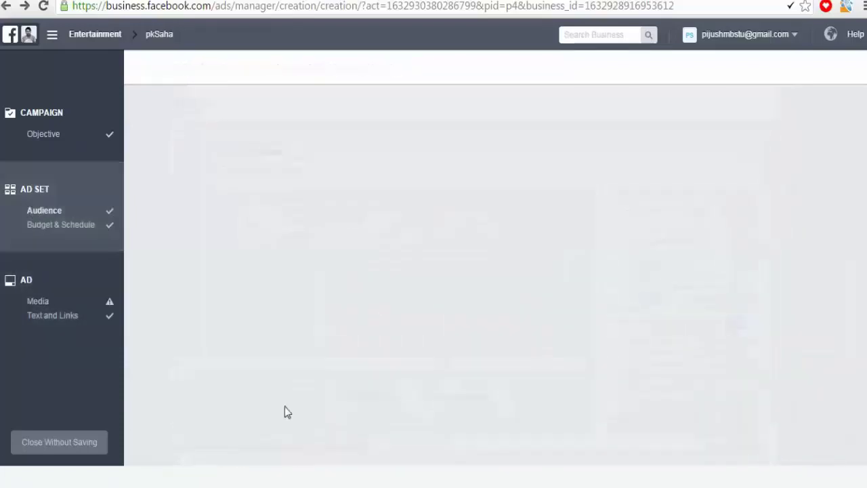
{"action": "scroll", "coordinate": [247, 363], "scroll_direction": "down", "scroll_amount": 7}
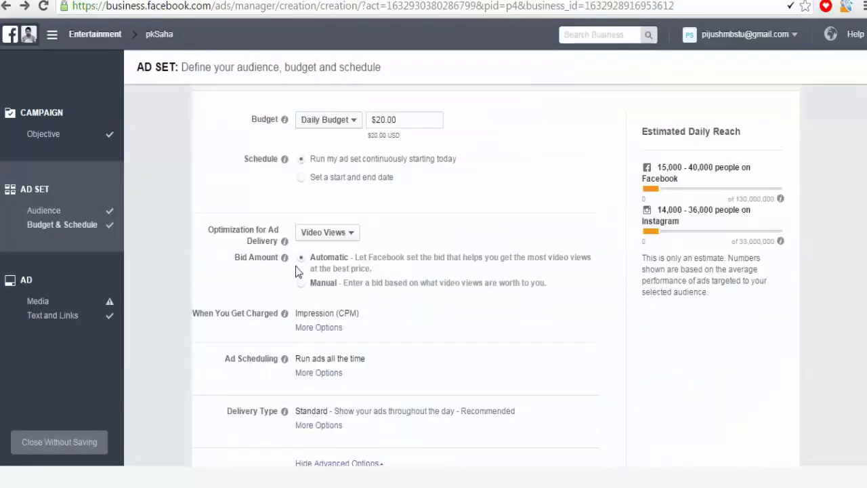
{"action": "left_click", "coordinate": [320, 237]}
{"action": "left_click", "coordinate": [241, 223]}
{"action": "scroll", "coordinate": [241, 224], "scroll_direction": "down", "scroll_amount": 1}
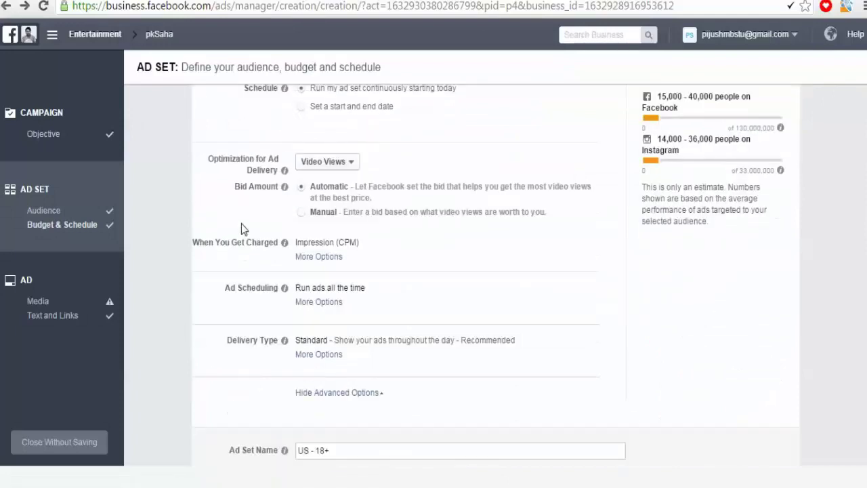
- Set When You Get Charged to 10-Second Video View for the ad set and review its delivery and audience settings
{"action": "left_click", "coordinate": [309, 258]}
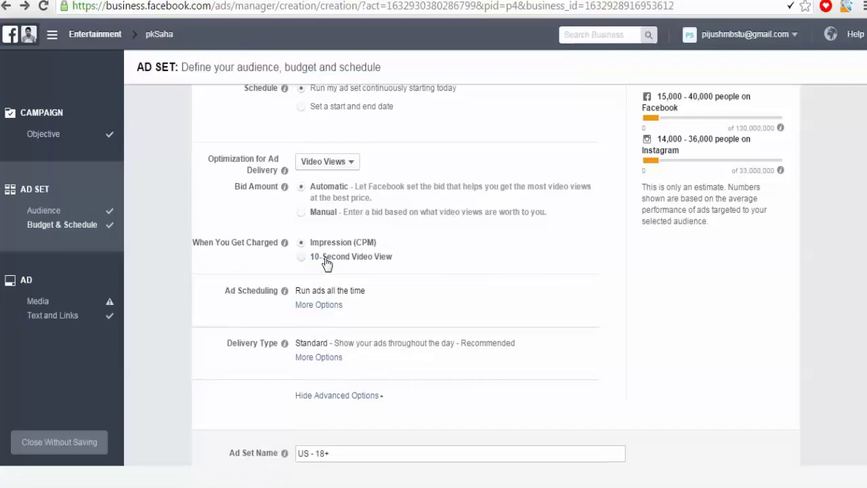
{"action": "left_click", "coordinate": [327, 263]}
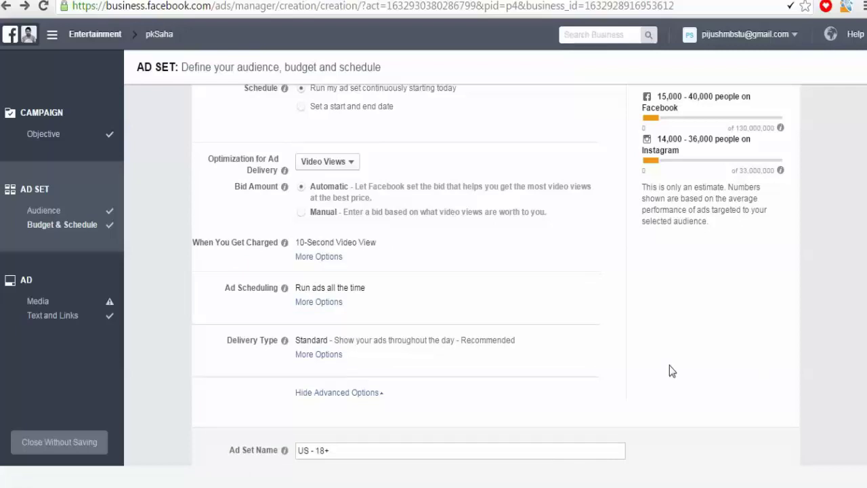
{"action": "scroll", "coordinate": [670, 368], "scroll_direction": "down", "scroll_amount": 1}
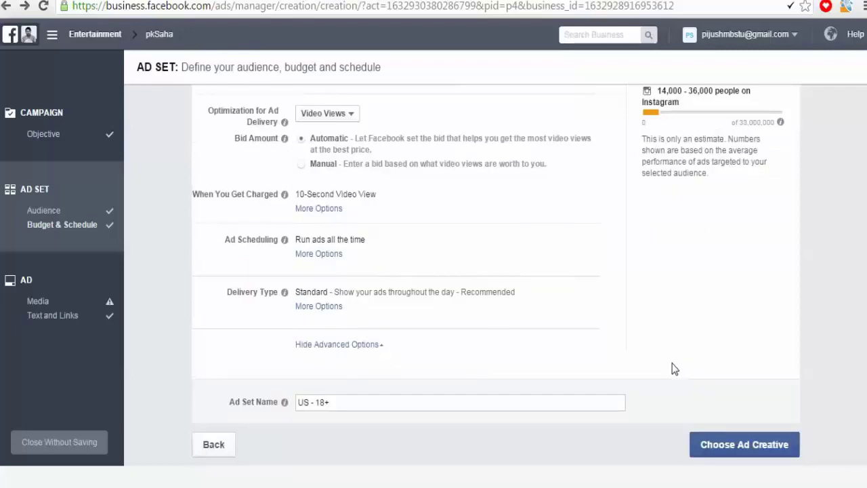
{"action": "scroll", "coordinate": [672, 365], "scroll_direction": "up", "scroll_amount": 6}
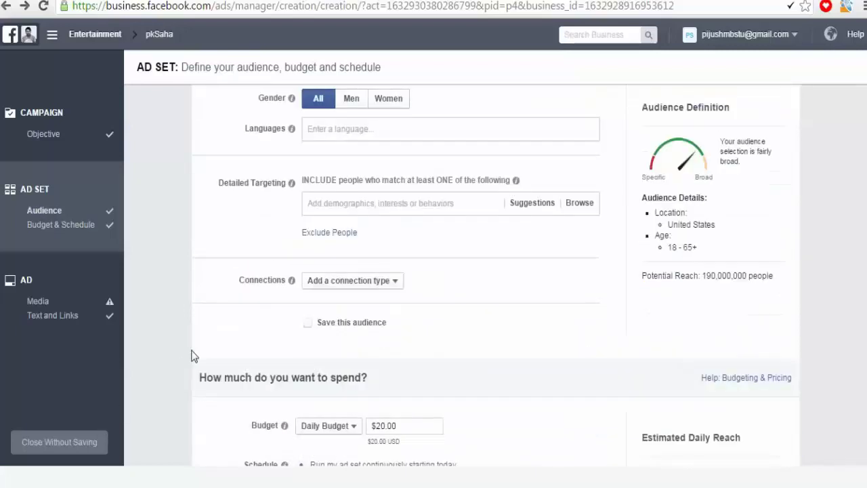
{"action": "scroll", "coordinate": [192, 355], "scroll_direction": "up", "scroll_amount": 4}
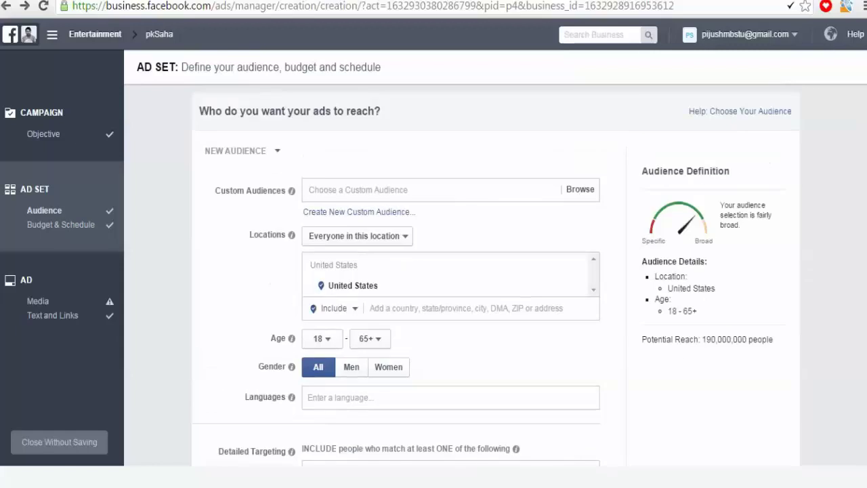
- Close the video views ad draft without saving, discard its changes, and start creating another ad
{"action": "left_click", "coordinate": [71, 442]}
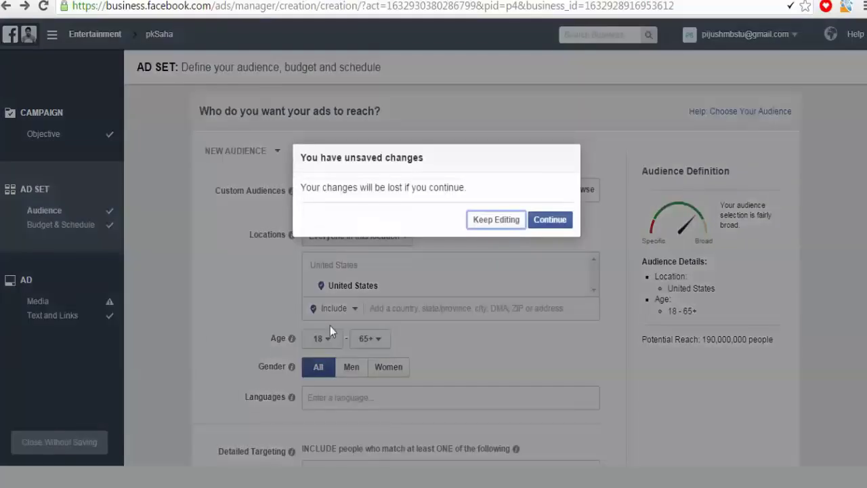
{"action": "left_click", "coordinate": [550, 219]}
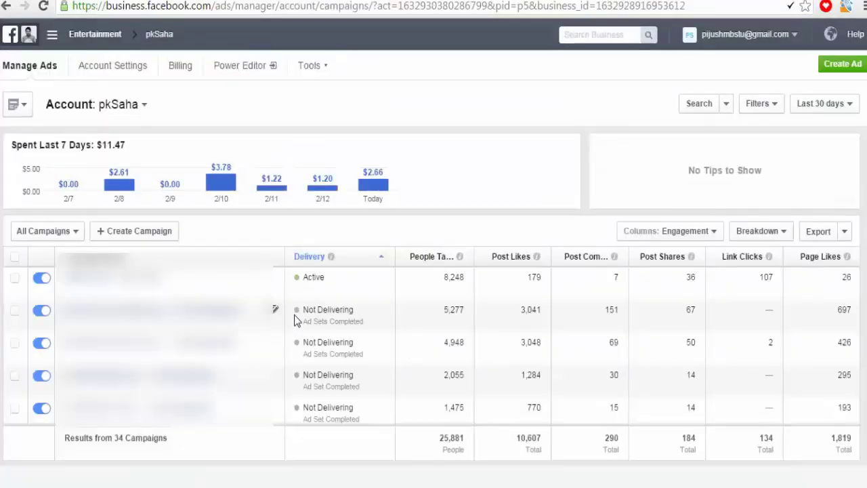
{"action": "left_click", "coordinate": [834, 68]}
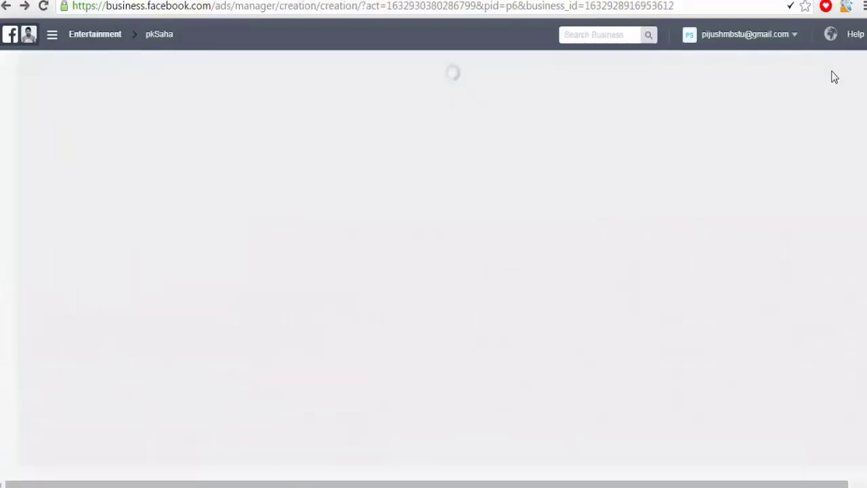